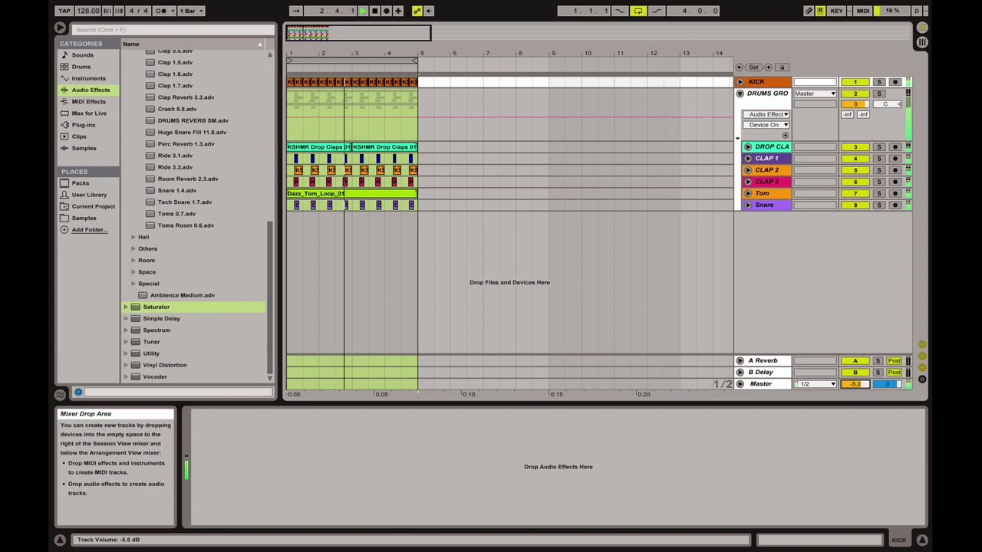
# - Look through the drums group's effect chain and reset the master track volume to 0 dB
pyautogui.moveTo(855, 383)
pyautogui.mouseDown()
pyautogui.moveTo(854, 401)
pyautogui.moveTo(854, 381)
pyautogui.moveTo(851, 392)
pyautogui.mouseUp()
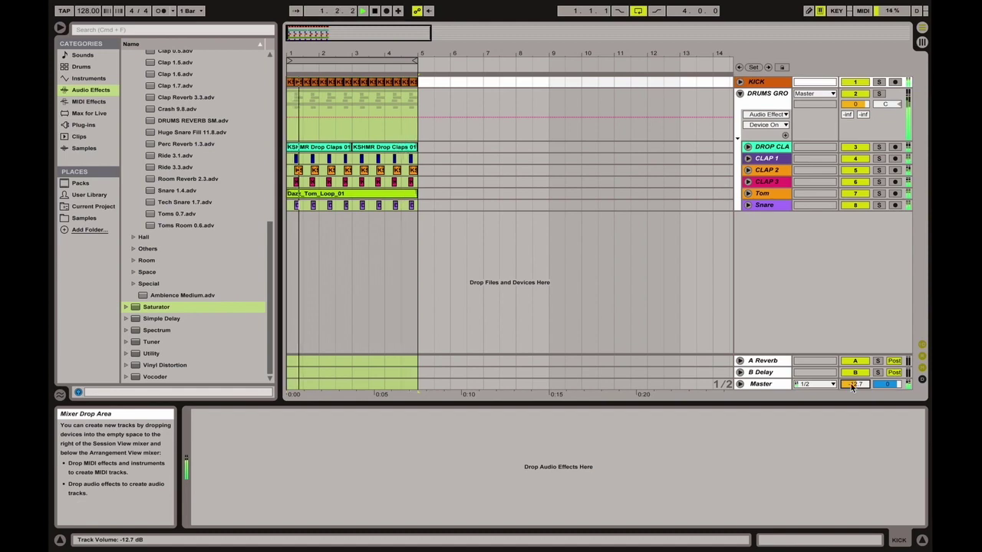
pyautogui.click(767, 92)
pyautogui.hscroll(3, 711, 466)
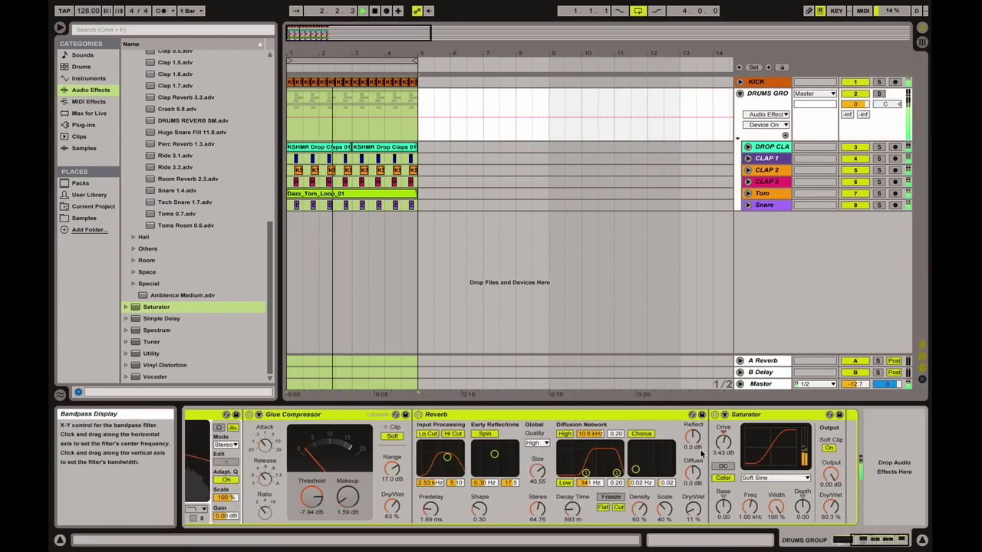
pyautogui.hscroll(-3, 701, 454)
pyautogui.hscroll(4, 725, 456)
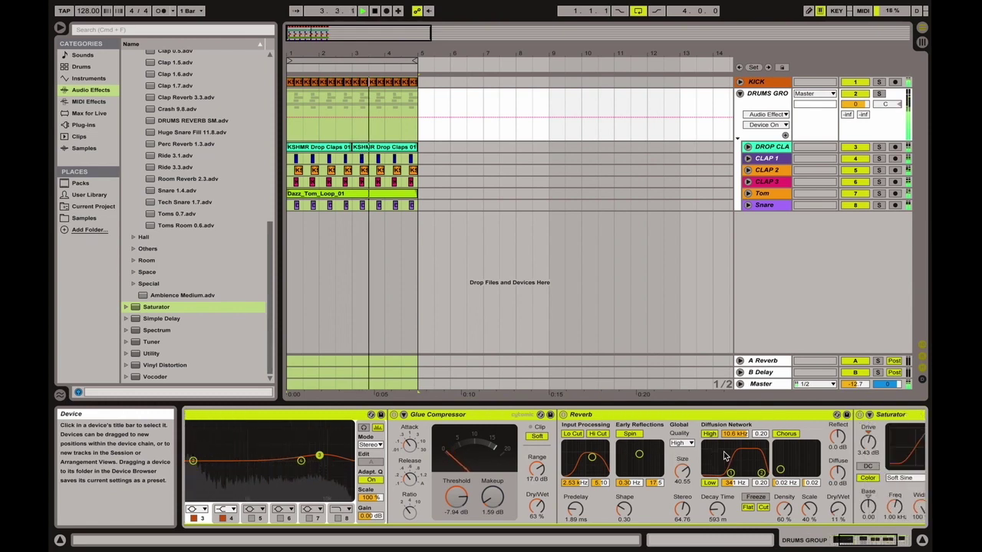
pyautogui.doubleClick(853, 384)
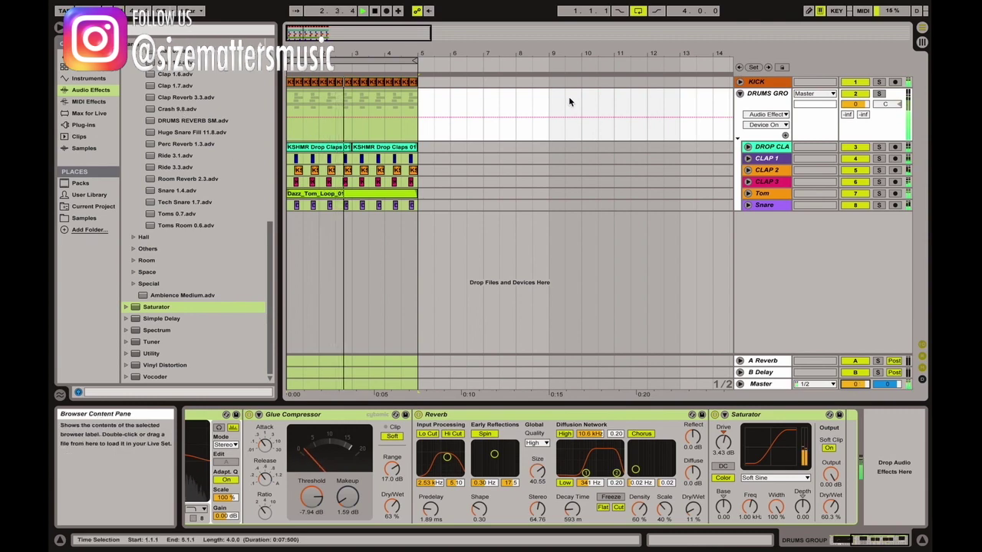
# - Inspect the effects on the Tom and Snare tracks, and fold the drums group to view its own chain
pyautogui.click(748, 147)
pyautogui.click(747, 200)
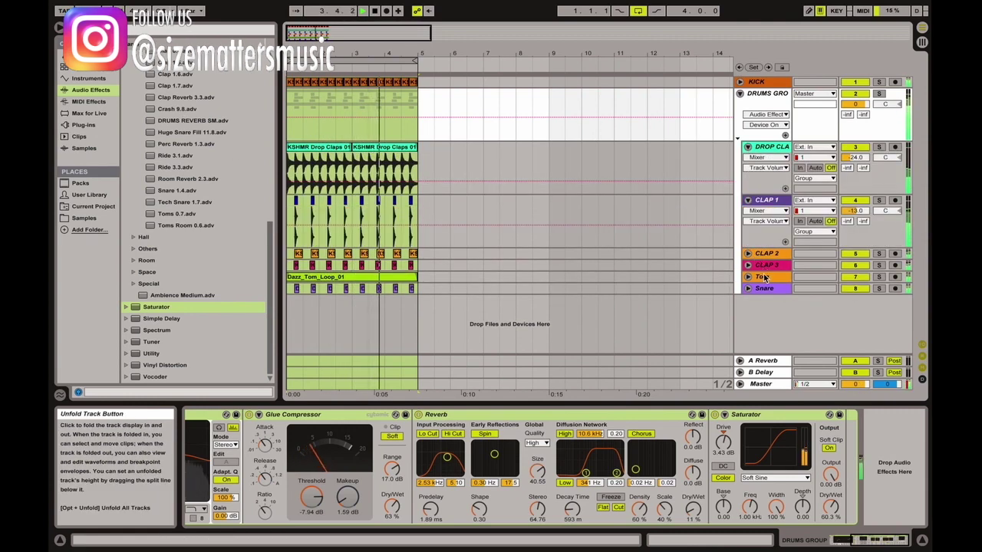
pyautogui.click(784, 277)
pyautogui.hscroll(-2, 565, 438)
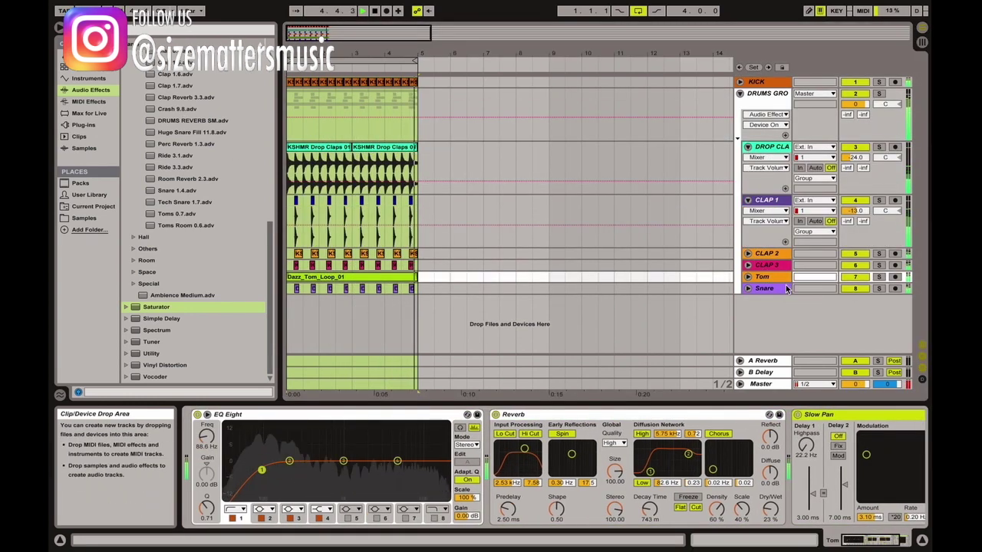
pyautogui.click(745, 288)
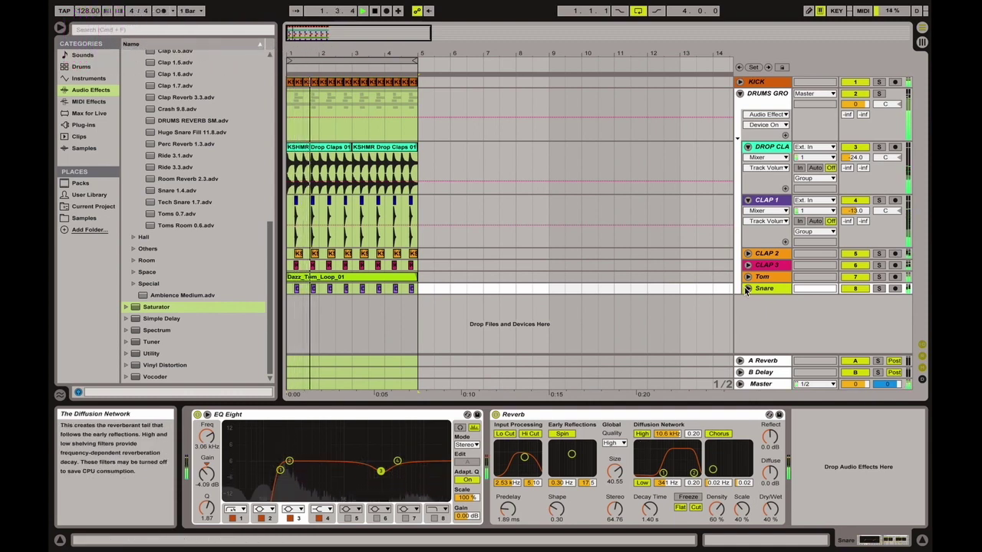
pyautogui.click(741, 94)
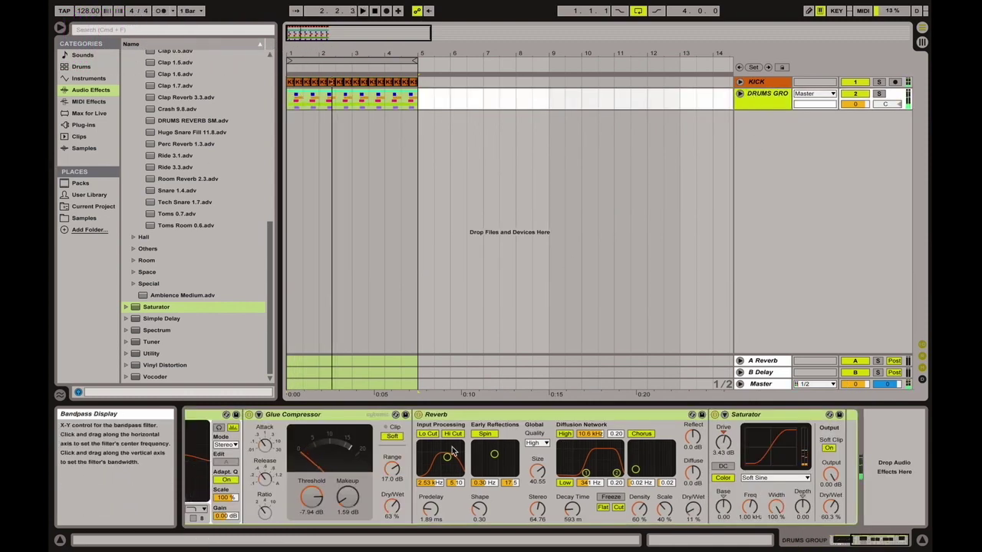
pyautogui.hscroll(-5, 452, 440)
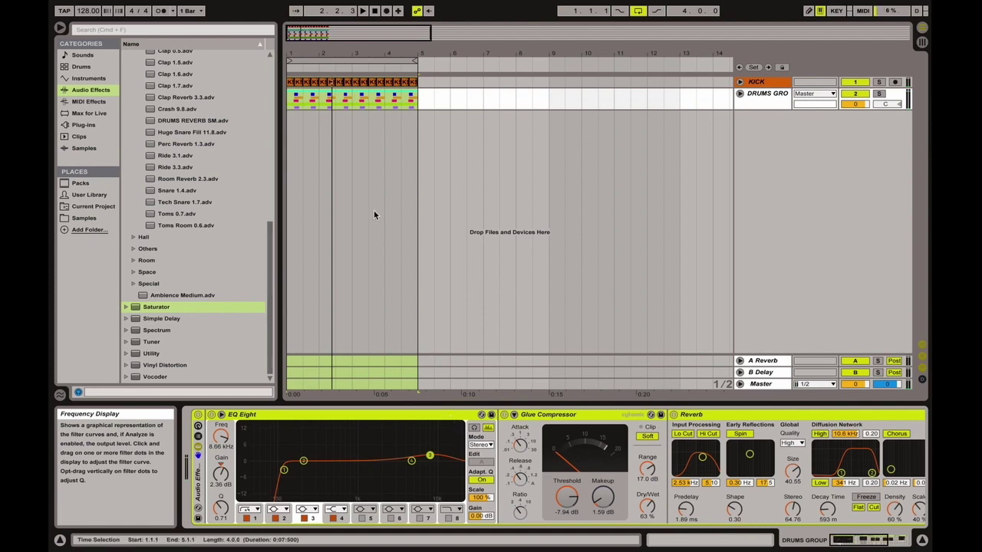
# - Unfold the drums group and its Clap 2, Clap 3 and Tom tracks, and examine their waveforms up close
pyautogui.press('Right')
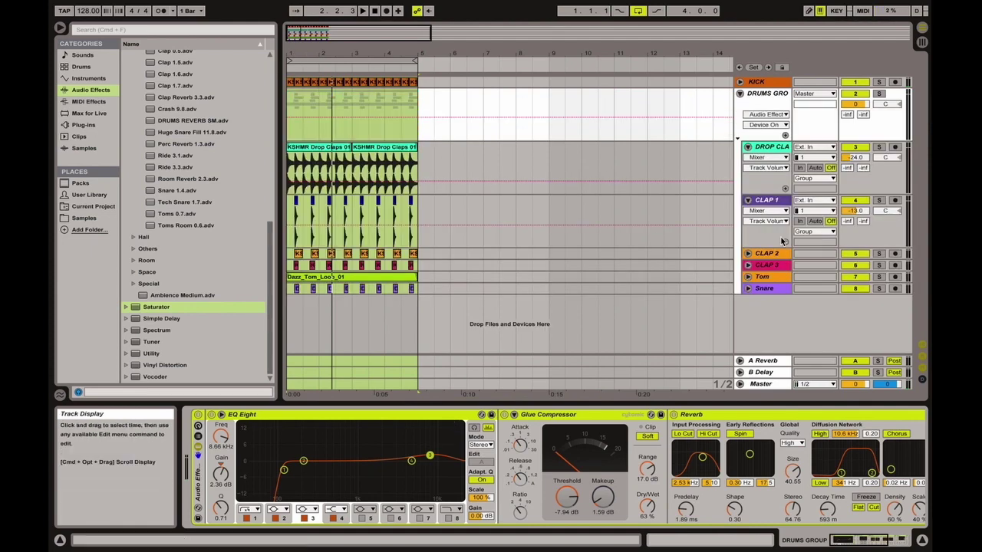
pyautogui.click(748, 253)
pyautogui.click(749, 307)
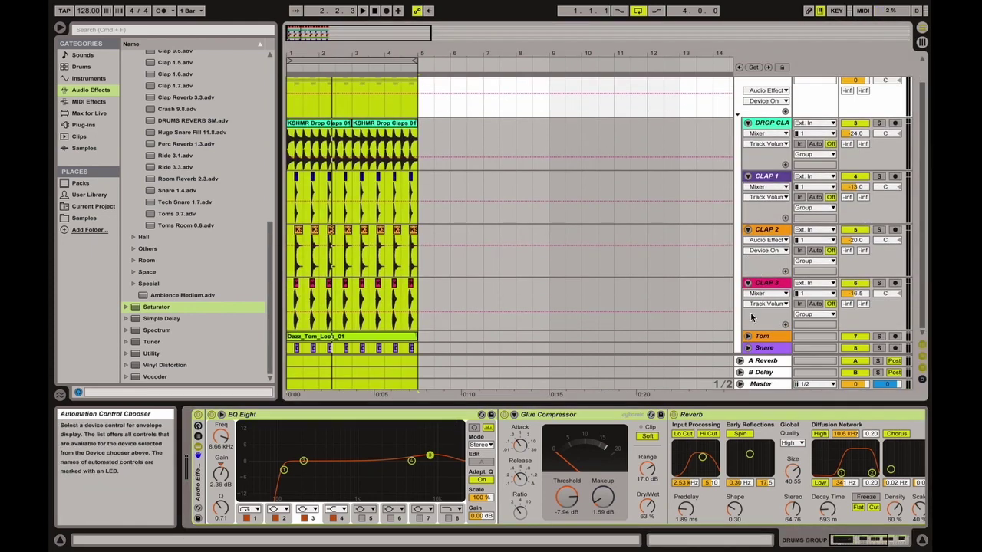
pyautogui.click(748, 335)
pyautogui.moveTo(318, 47); pyautogui.dragTo(318, 134)
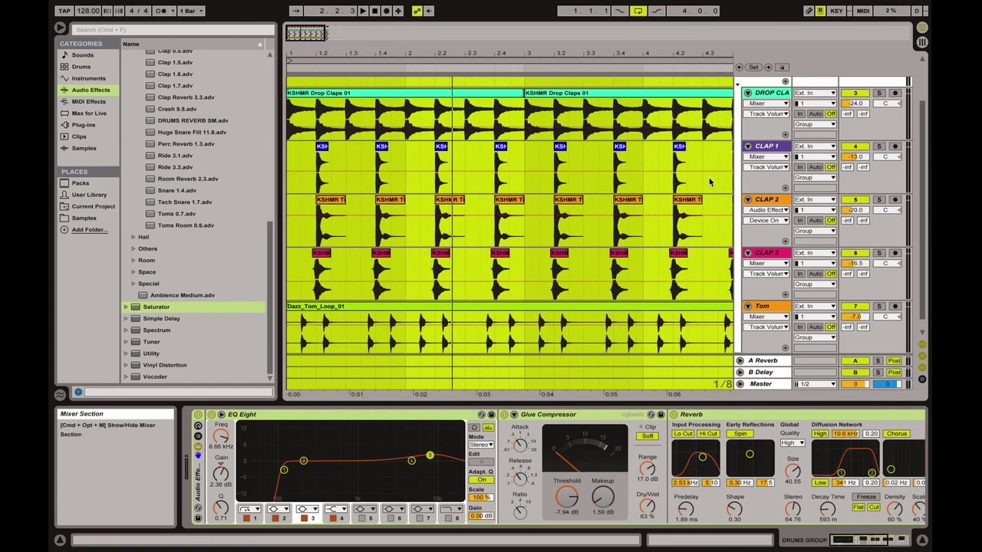
# - Fold the drop claps, three clap and tom tracks back to compact height and widen the timeline range shown
pyautogui.scroll(2, 755, 198)
pyautogui.click(748, 200)
pyautogui.click(747, 210)
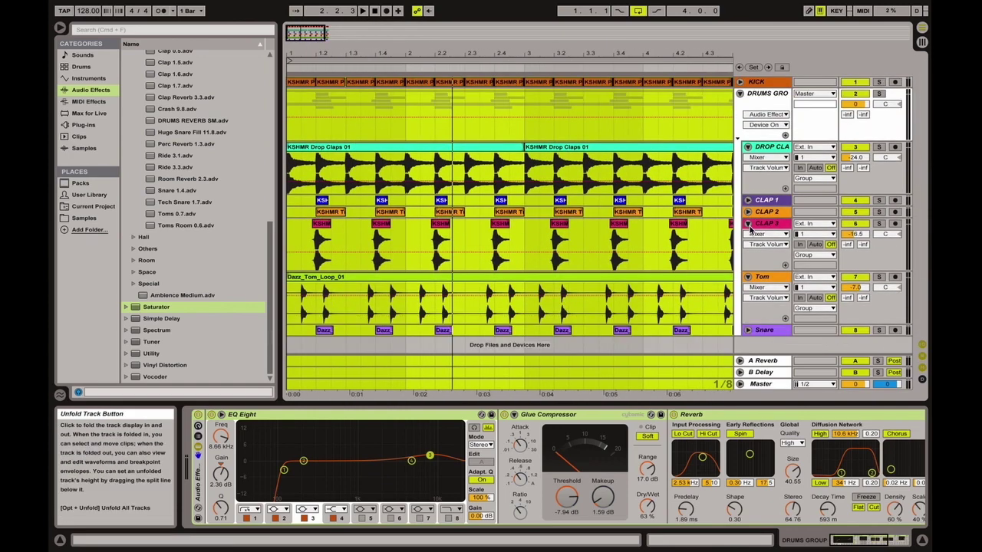
pyautogui.click(748, 222)
pyautogui.click(748, 234)
pyautogui.click(747, 146)
pyautogui.moveTo(547, 49); pyautogui.dragTo(584, 28)
# - Bypass the drums group's whole audio effect rack and look through its devices
pyautogui.click(767, 96)
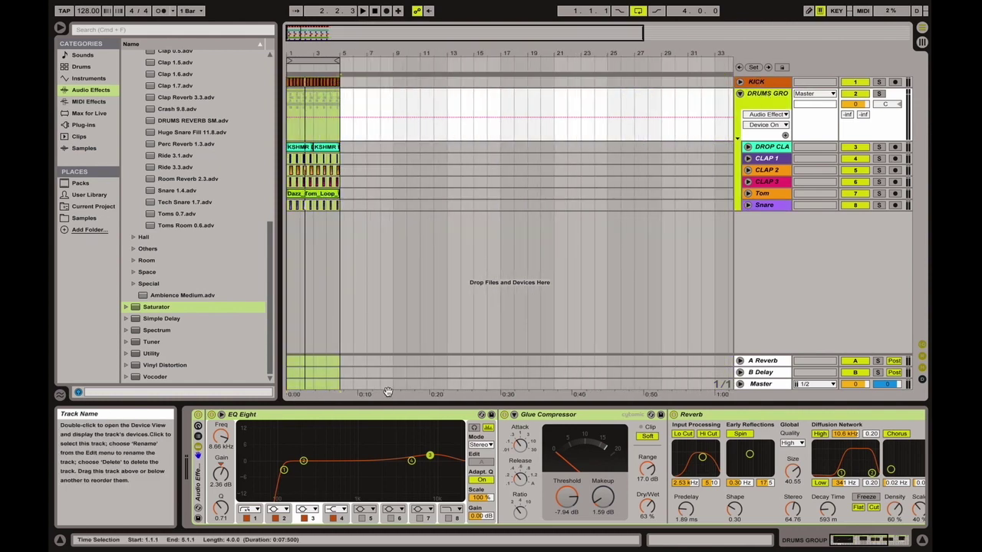
pyautogui.click(197, 414)
pyautogui.hscroll(3, 353, 470)
pyautogui.hscroll(-3, 354, 470)
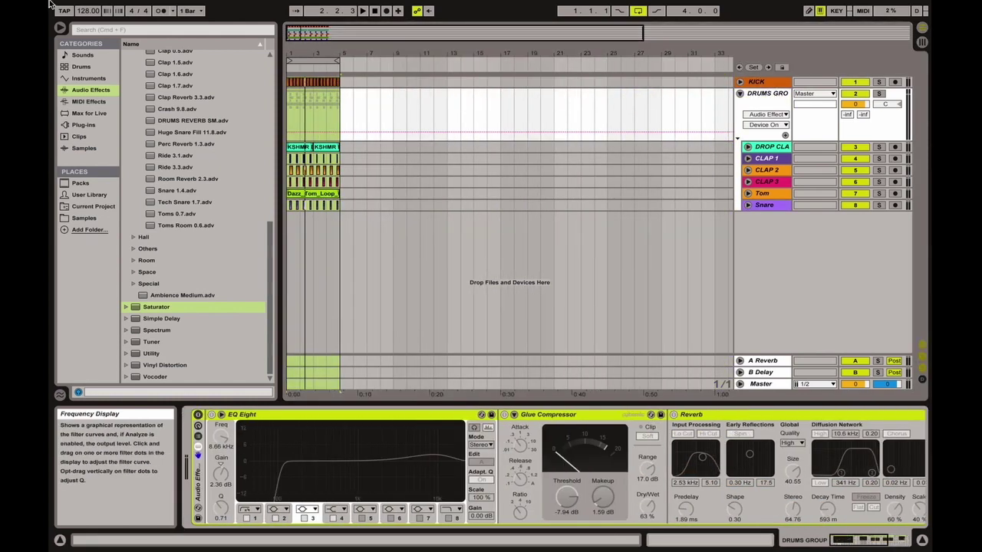
pyautogui.hscroll(4, 604, 439)
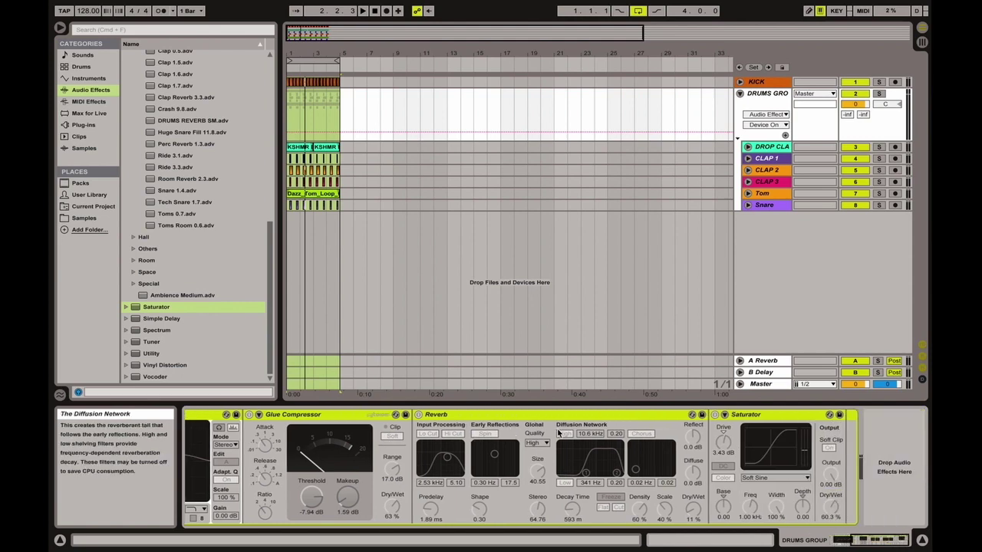
pyautogui.hscroll(-5, 384, 468)
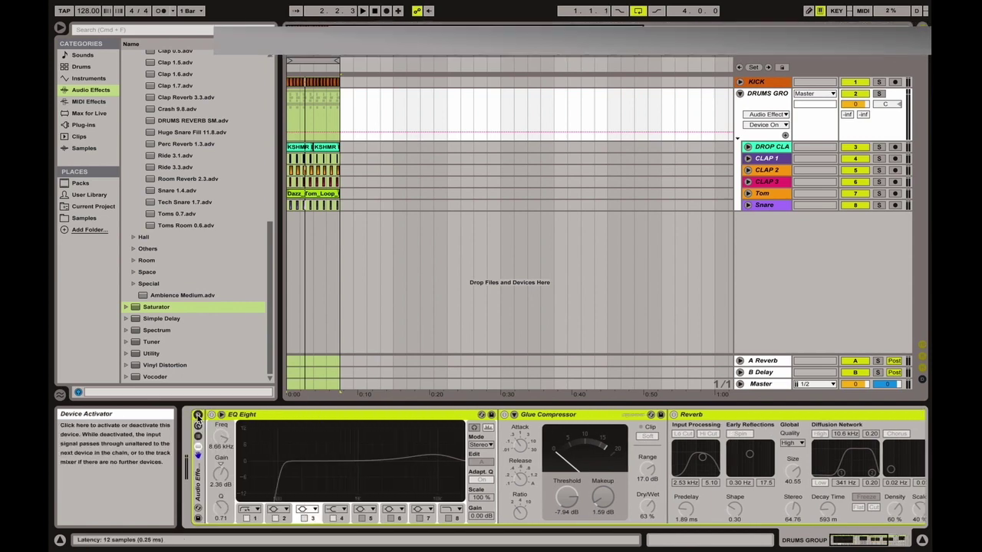
# - Reactivate the drums group's rack and bypass its EQ Eight, Glue Compressor, Reverb and Saturator individually
pyautogui.click(198, 415)
pyautogui.click(212, 415)
pyautogui.click(504, 415)
pyautogui.click(674, 415)
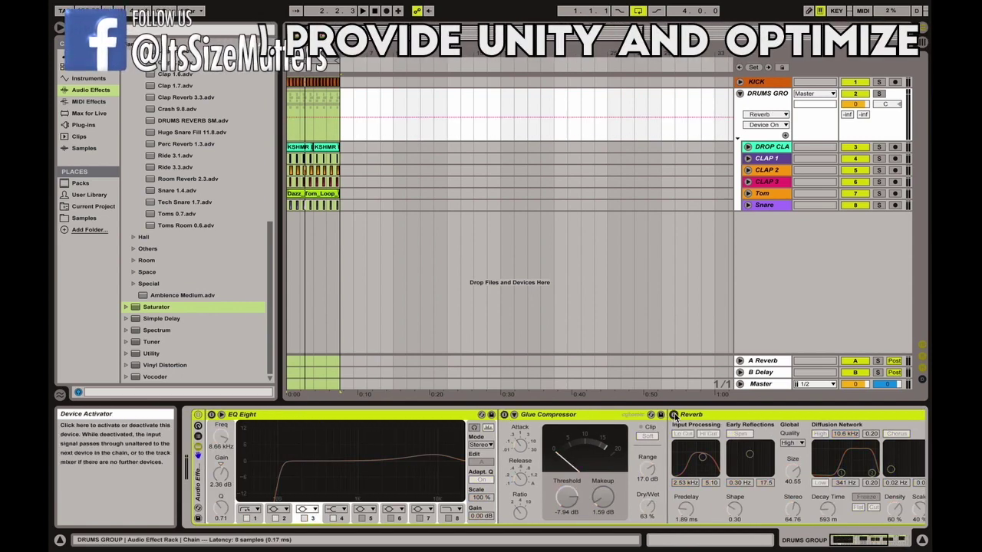
pyautogui.hscroll(4, 673, 417)
pyautogui.click(718, 415)
pyautogui.hscroll(-4, 636, 427)
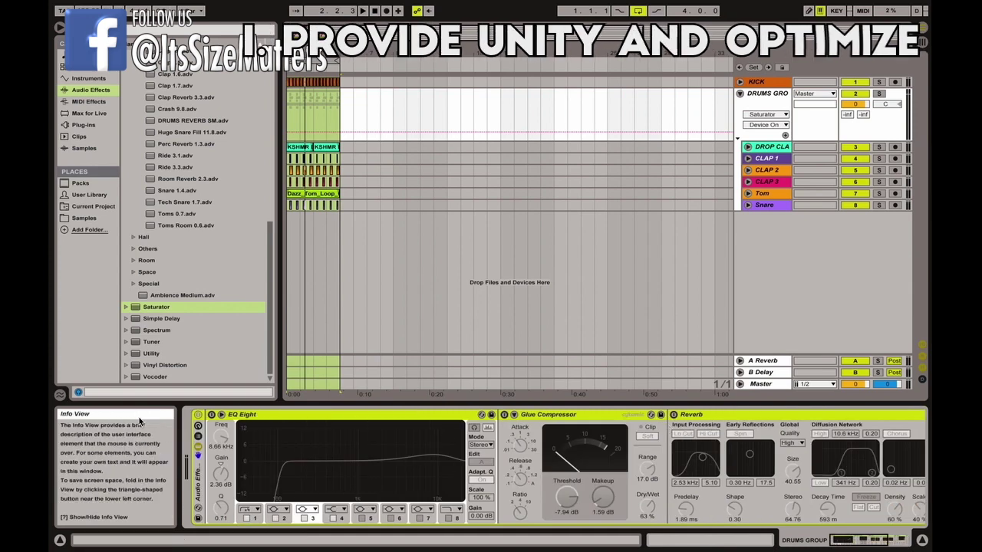
# - Enable the drums group's EQ Eight and select the frequency of its low-cut band 1
pyautogui.click(278, 415)
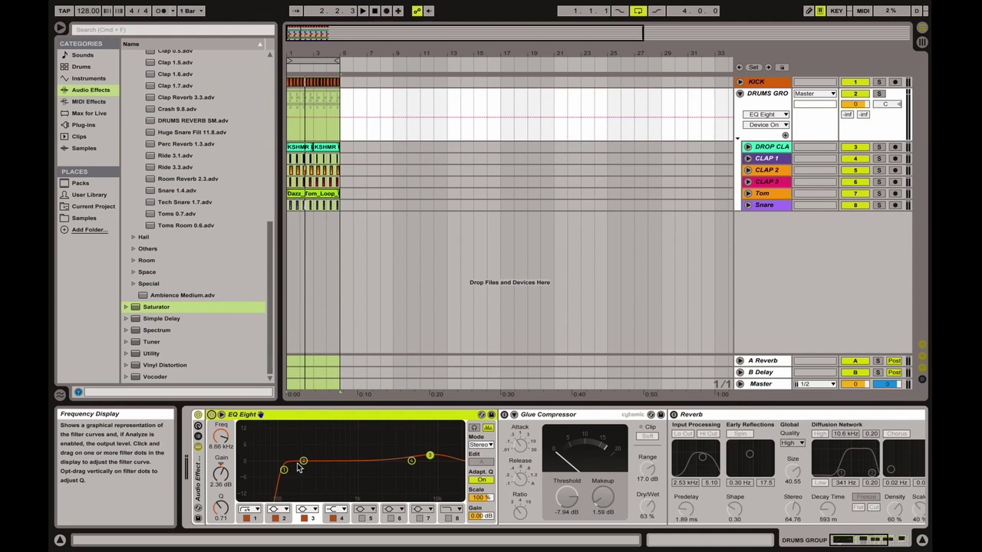
pyautogui.click(282, 468)
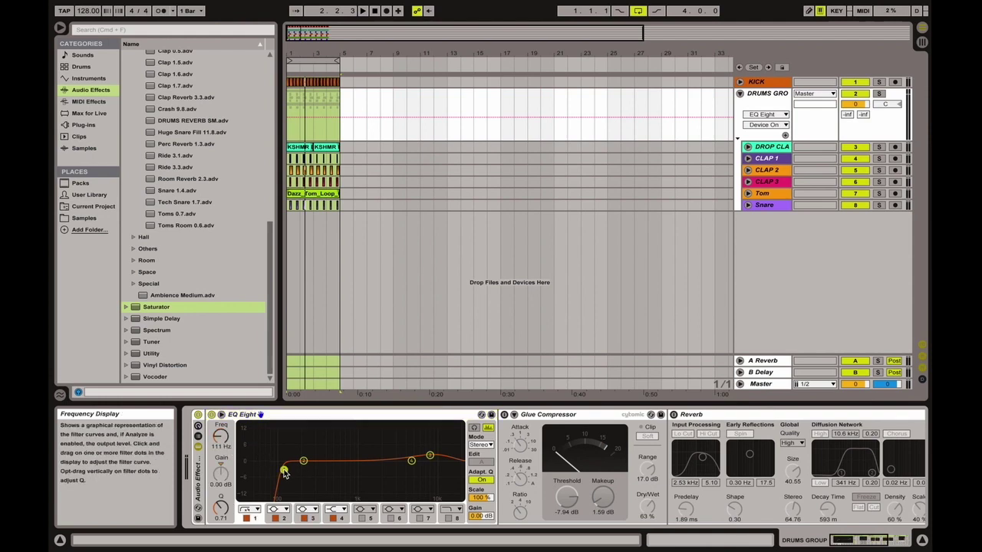
pyautogui.click(219, 446)
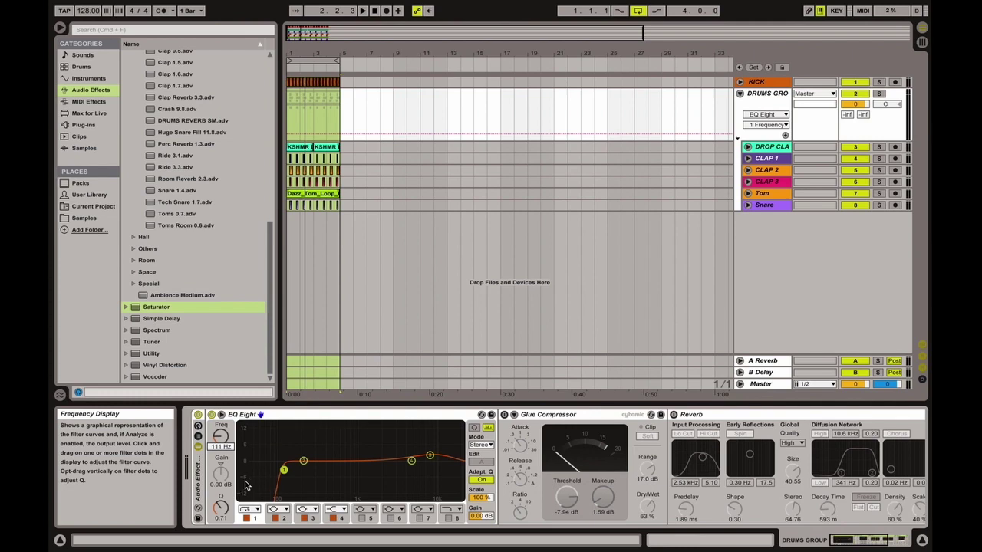
# - Boost EQ Eight's high band 3 by 3.35 dB at 8.51 kHz while playing the drums
pyautogui.click(430, 457)
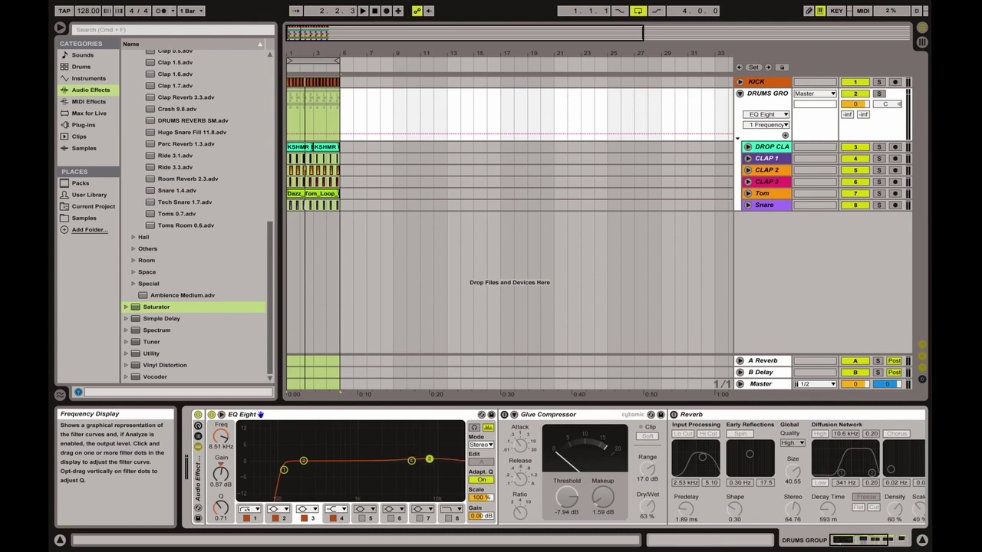
pyautogui.moveTo(428, 461); pyautogui.dragTo(420, 454)
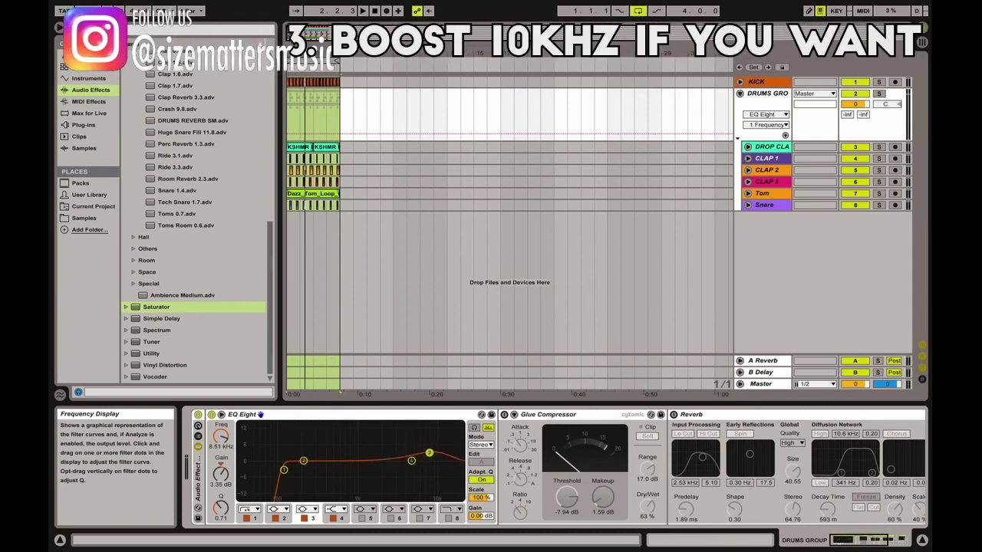
pyautogui.moveTo(426, 453); pyautogui.dragTo(427, 456)
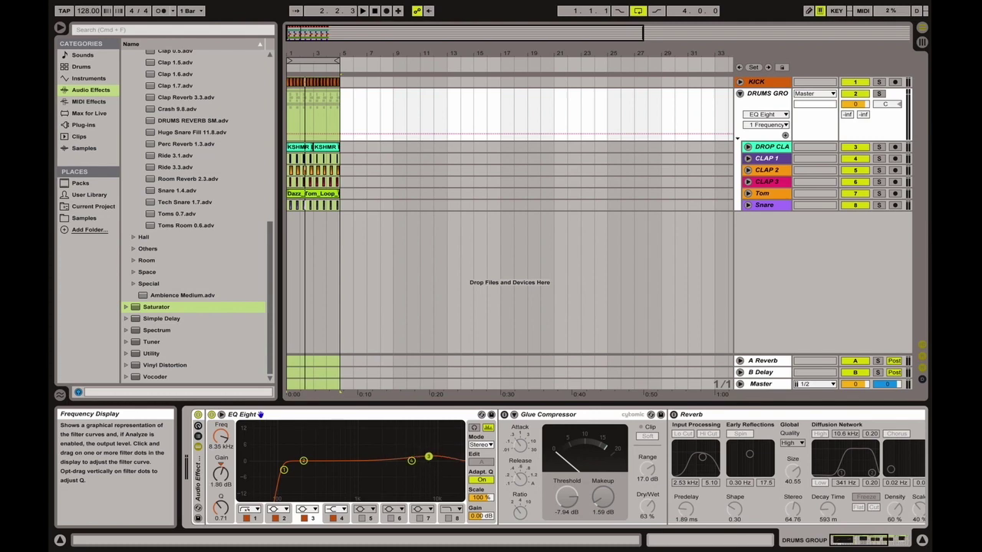
pyautogui.press('space')
pyautogui.moveTo(428, 456); pyautogui.dragTo(428, 453)
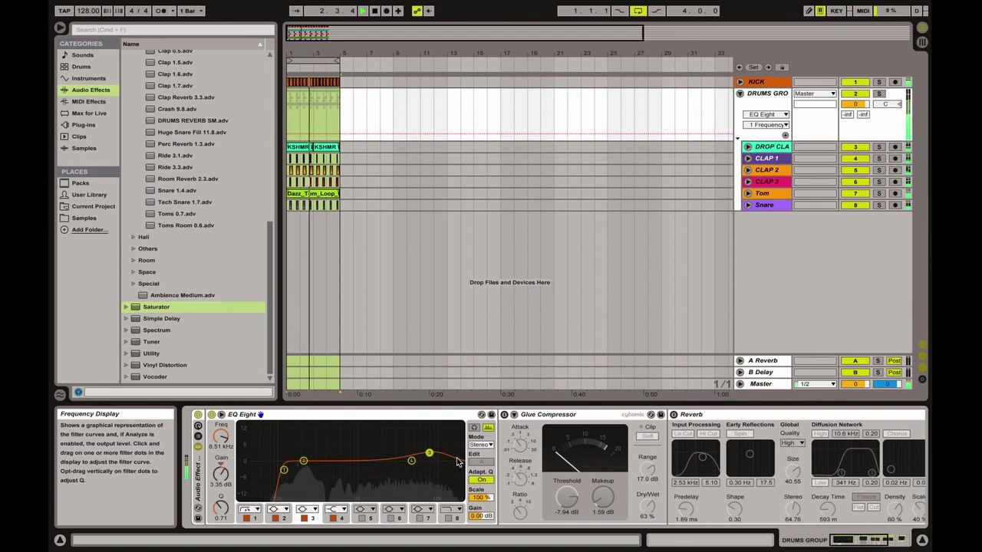
# - Move on from the EQ Eight to the Glue Compressor and enable it
pyautogui.click(274, 415)
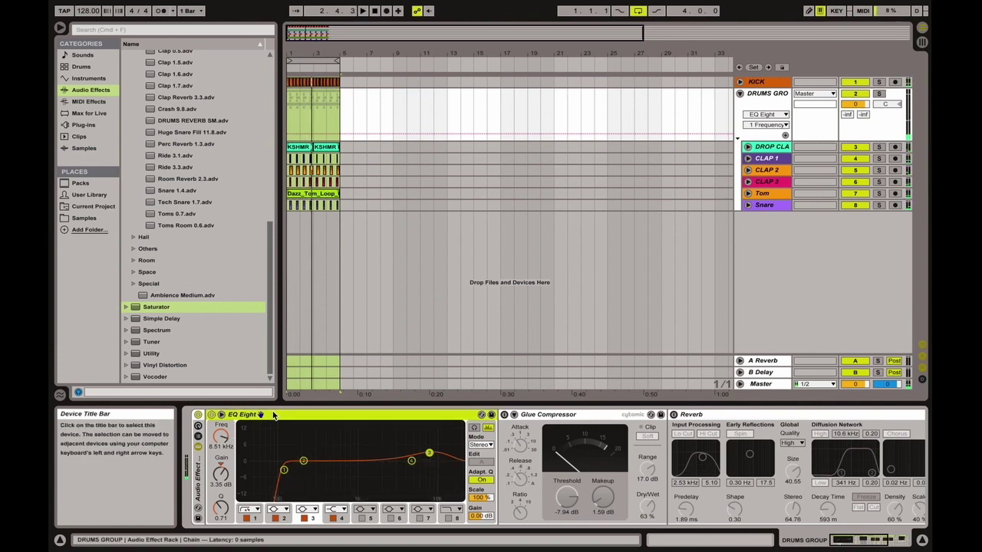
pyautogui.hscroll(3, 397, 435)
pyautogui.click(368, 414)
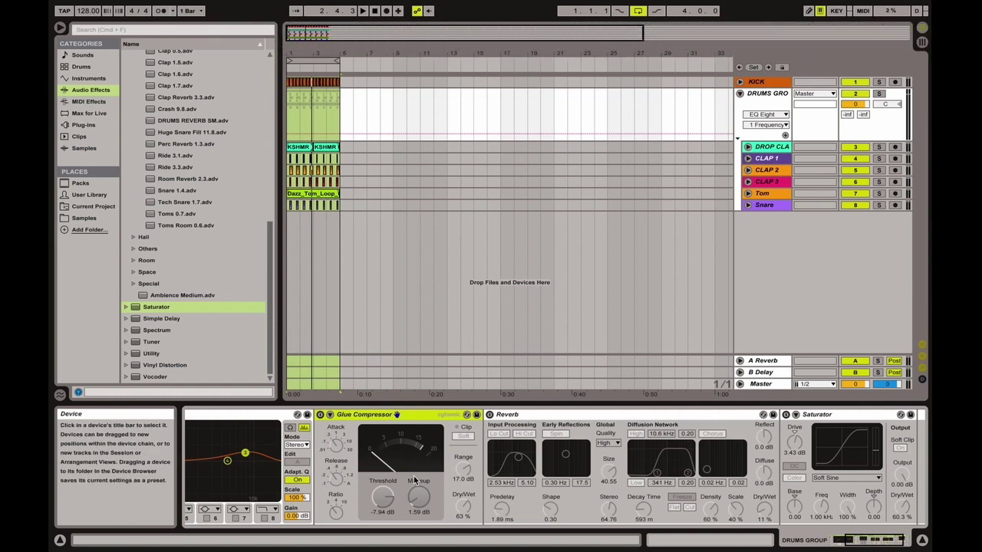
pyautogui.click(320, 414)
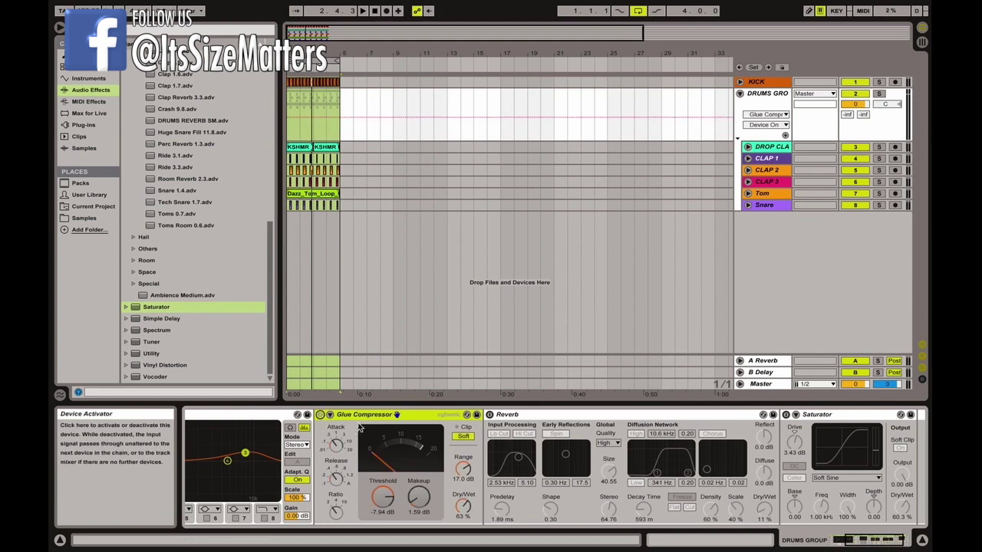
# - Reset the Glue Compressor's threshold to 0 dB and lower it to -7.62 dB while listening to the loop
pyautogui.click(382, 497)
pyautogui.press('Delete')
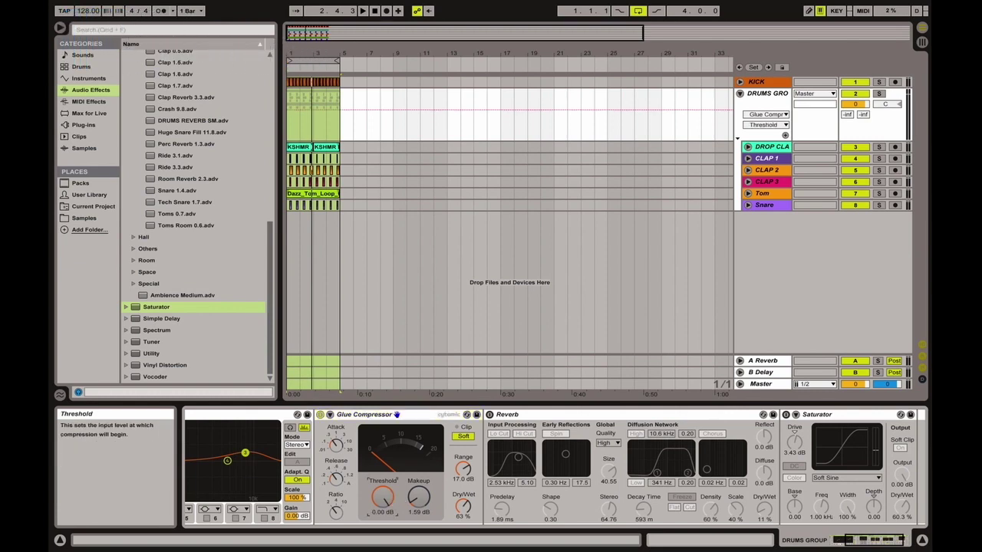
pyautogui.moveTo(386, 502); pyautogui.dragTo(386, 530)
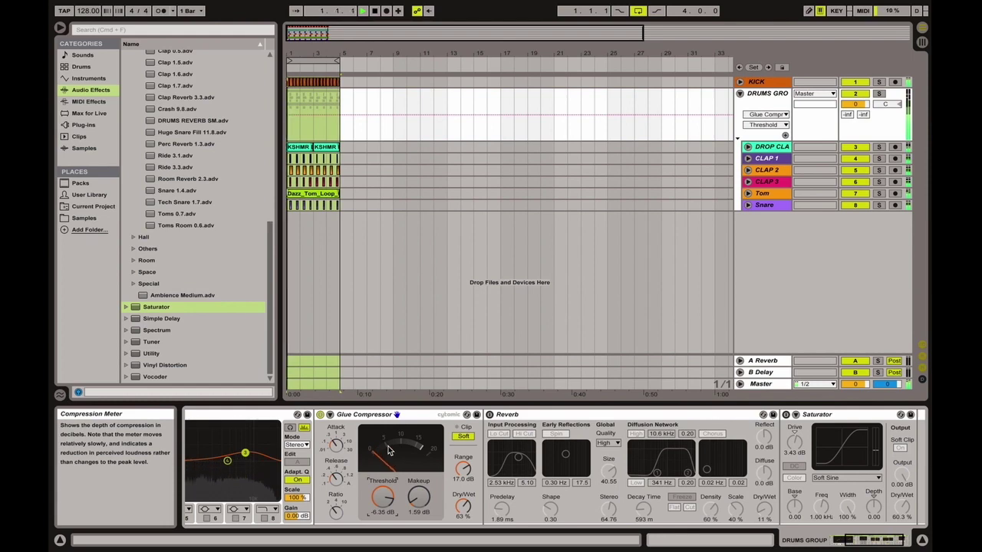
pyautogui.moveTo(382, 497); pyautogui.dragTo(382, 500)
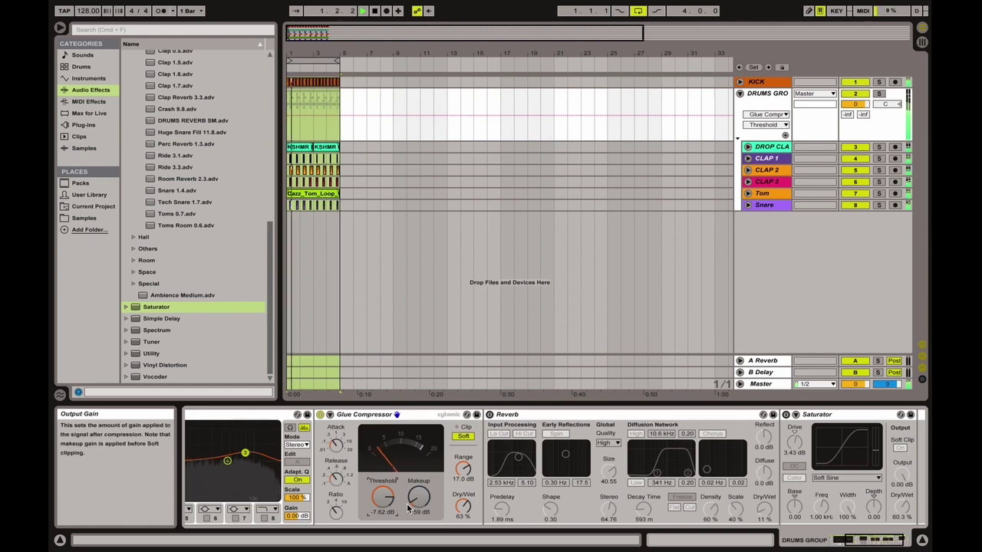
# - Examine the Glue Compressor's attack, release, ratio and dry/wet settings
pyautogui.click(452, 514)
pyautogui.click(335, 455)
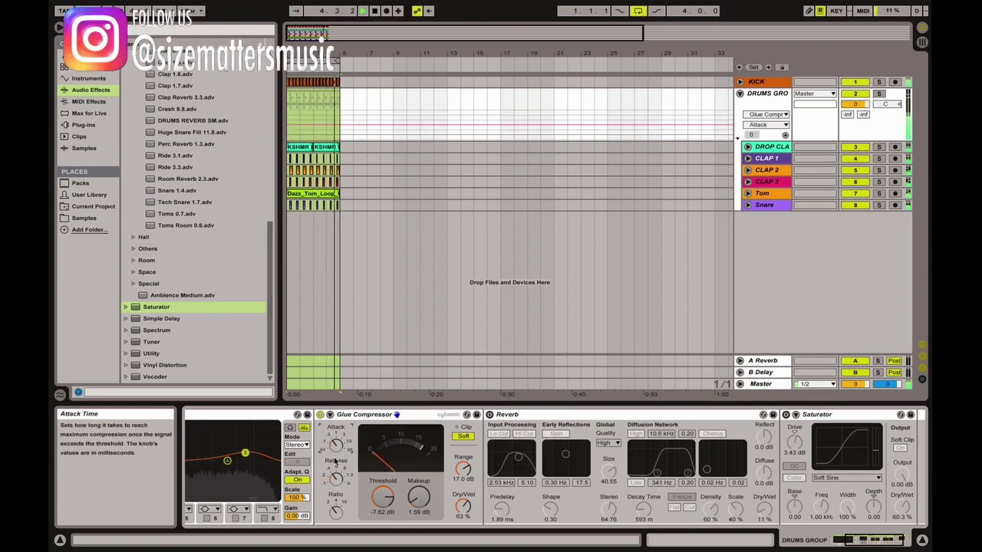
pyautogui.click(331, 469)
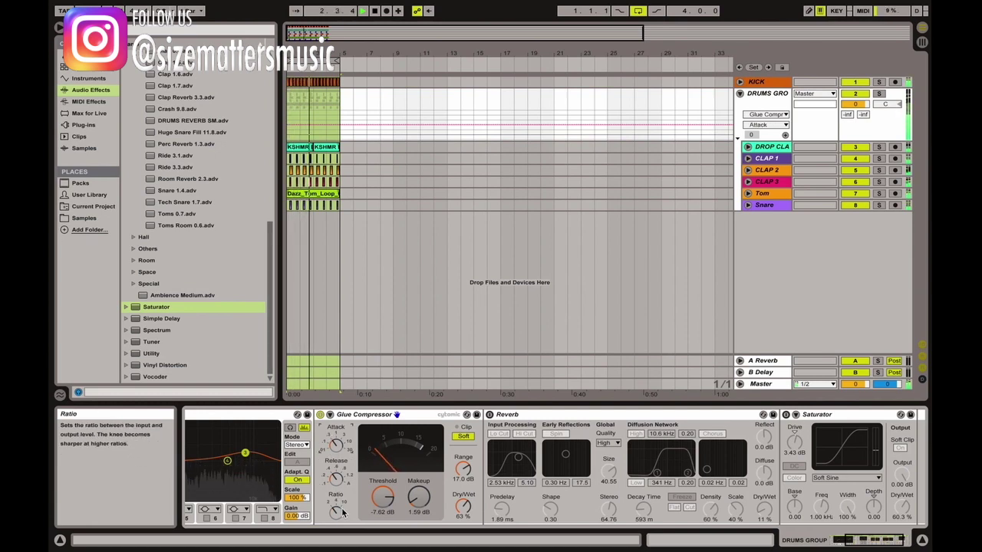
pyautogui.click(463, 506)
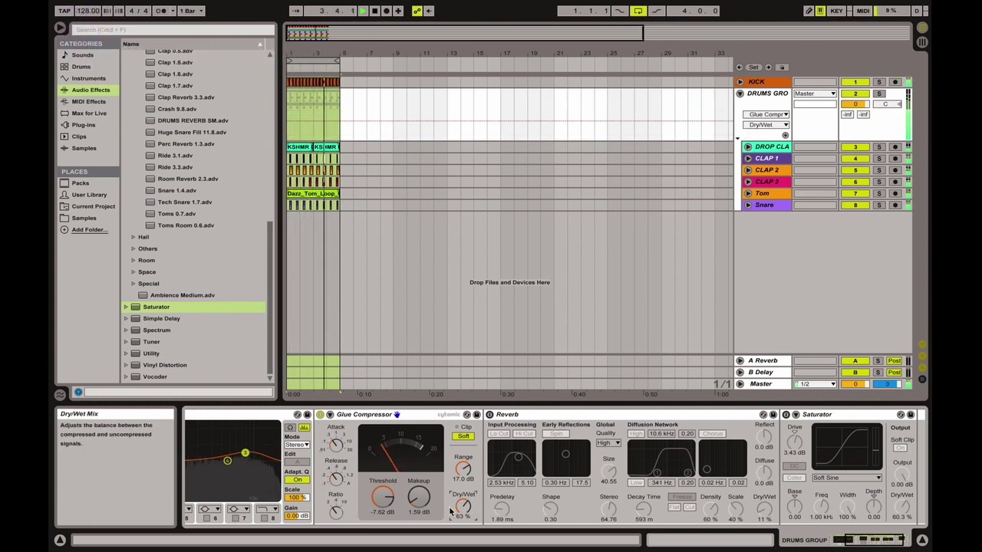
# - Set the Glue Compressor's dry/wet mix to 64% while listening to the drum loop
pyautogui.click(390, 500)
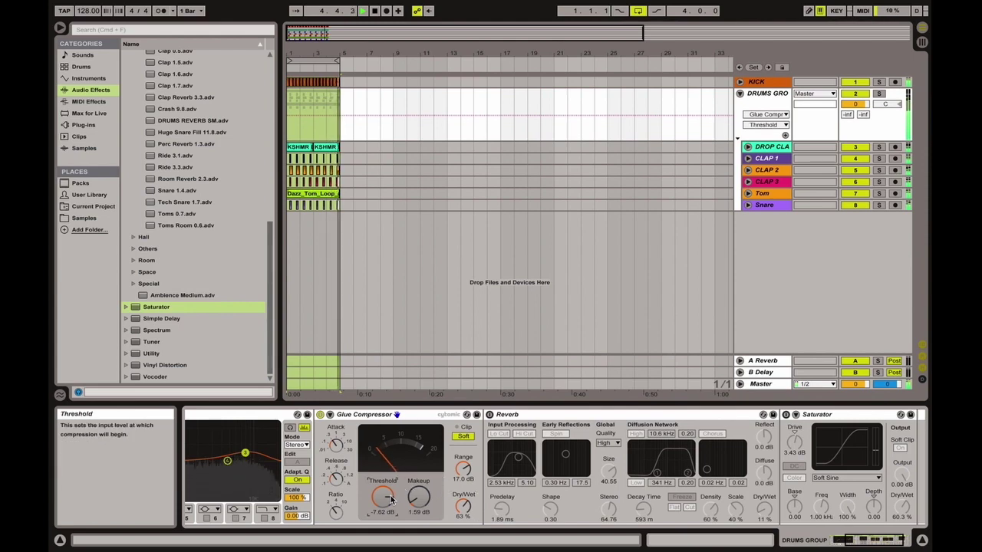
pyautogui.click(462, 508)
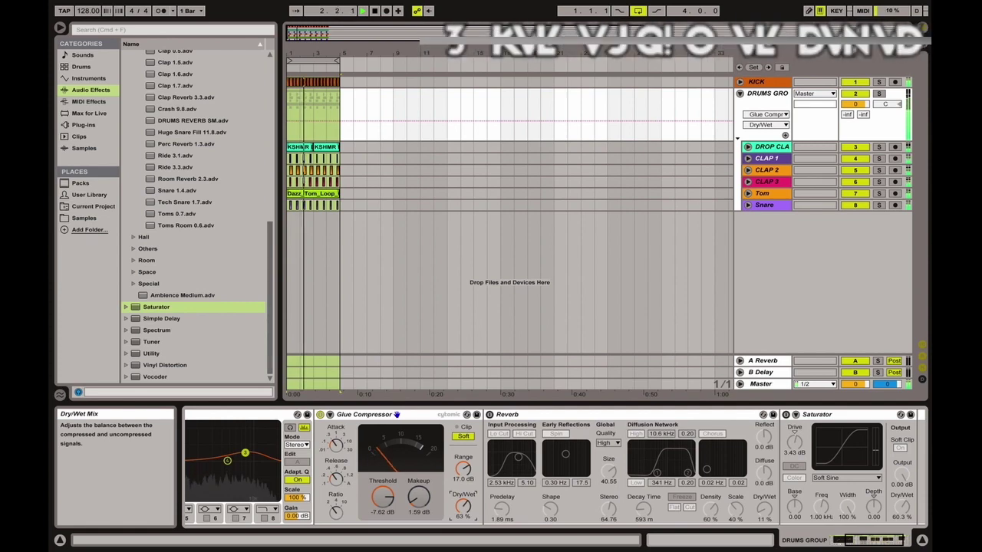
pyautogui.moveTo(463, 512)
pyautogui.mouseDown()
pyautogui.moveTo(463, 475)
pyautogui.moveTo(464, 548)
pyautogui.moveTo(463, 508)
pyautogui.mouseUp()
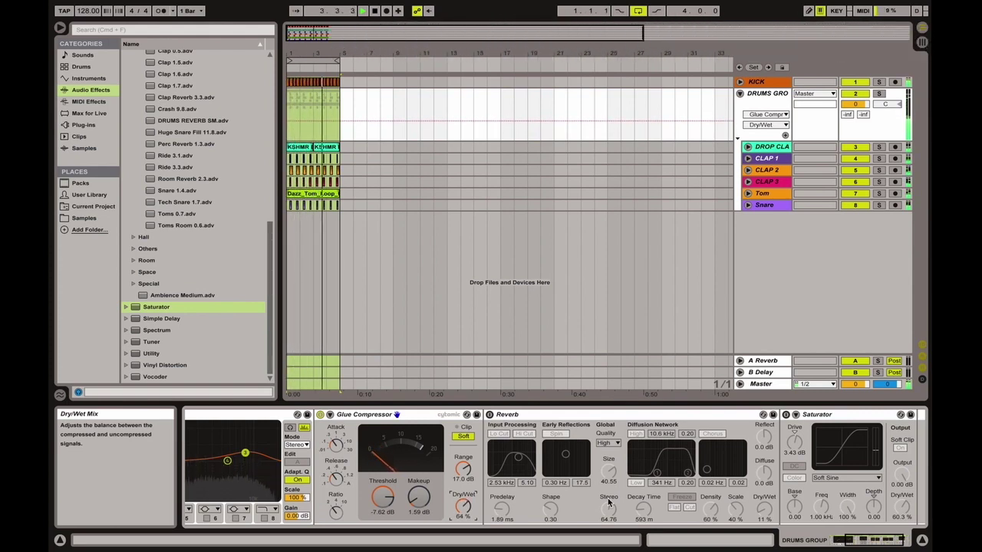
# - Move on to the Reverb in the drums group's effect chain and enable it
pyautogui.hscroll(2, 443, 499)
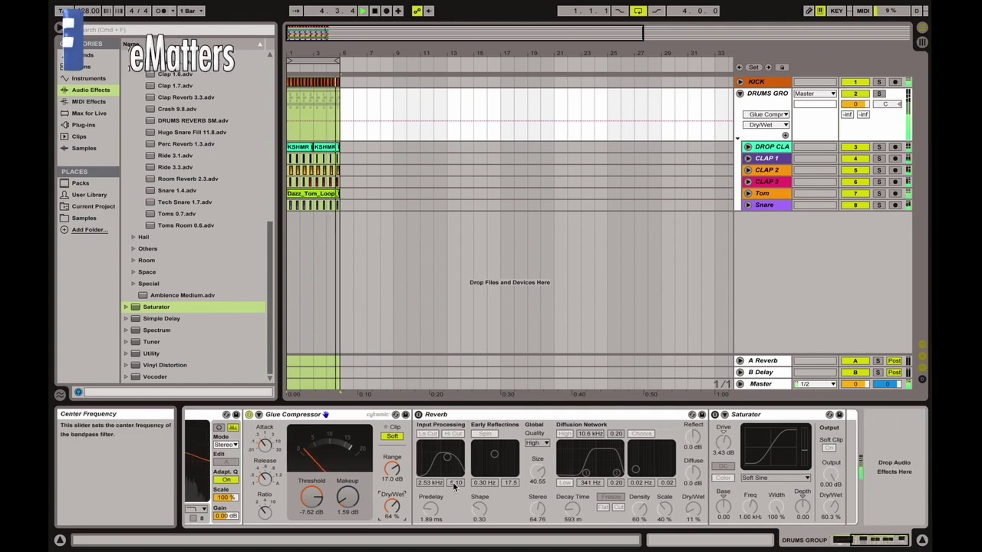
pyautogui.click(430, 448)
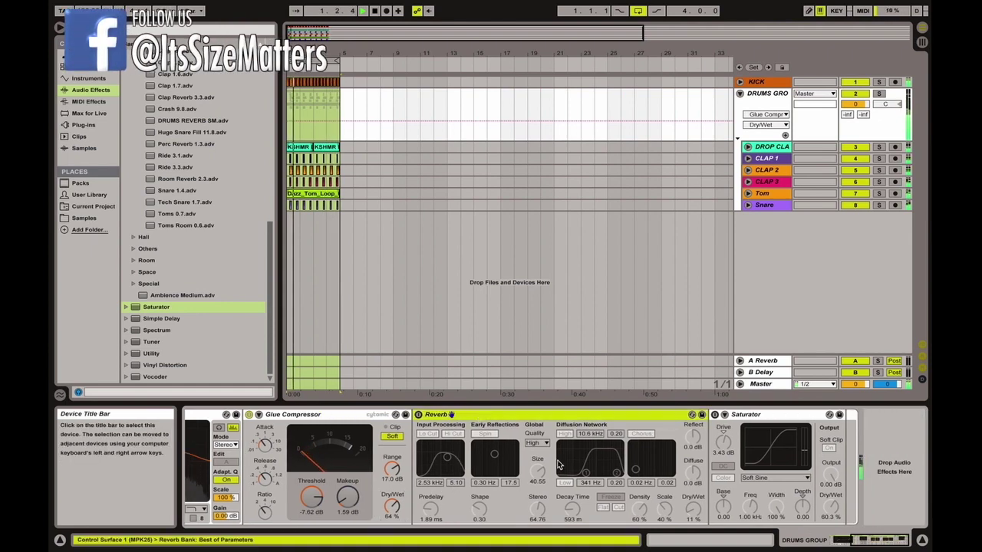
pyautogui.click(419, 415)
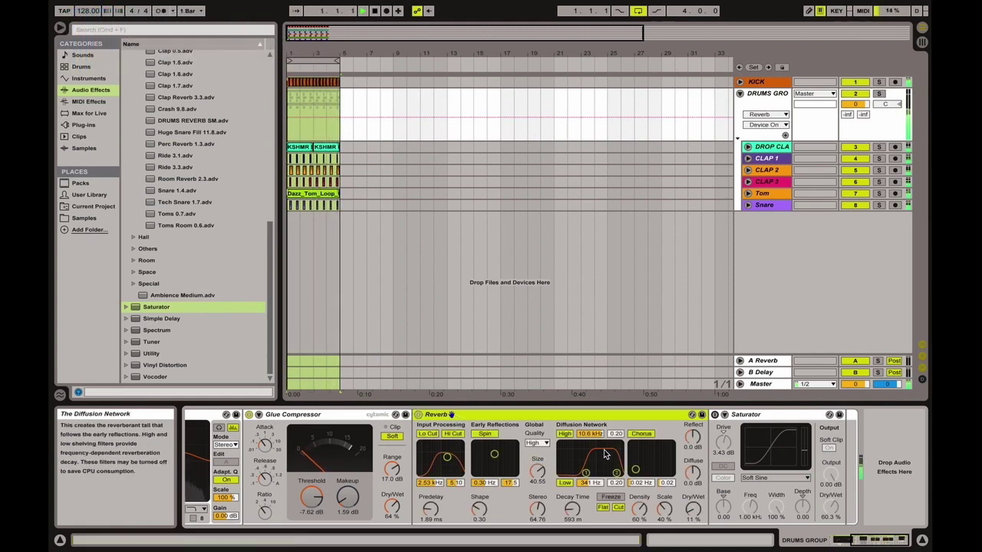
# - Shorten the Reverb's decay time to 567 ms
pyautogui.click(571, 508)
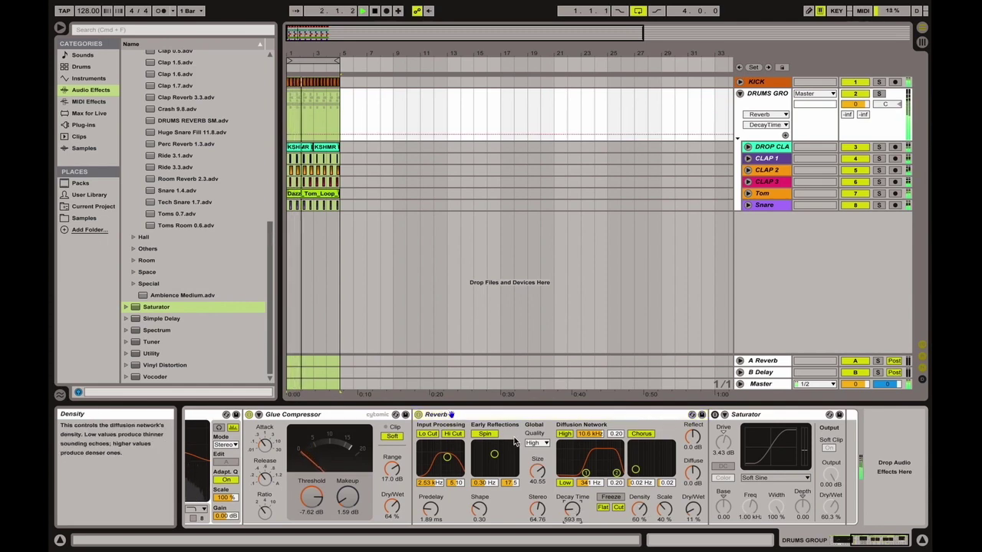
pyautogui.click(443, 415)
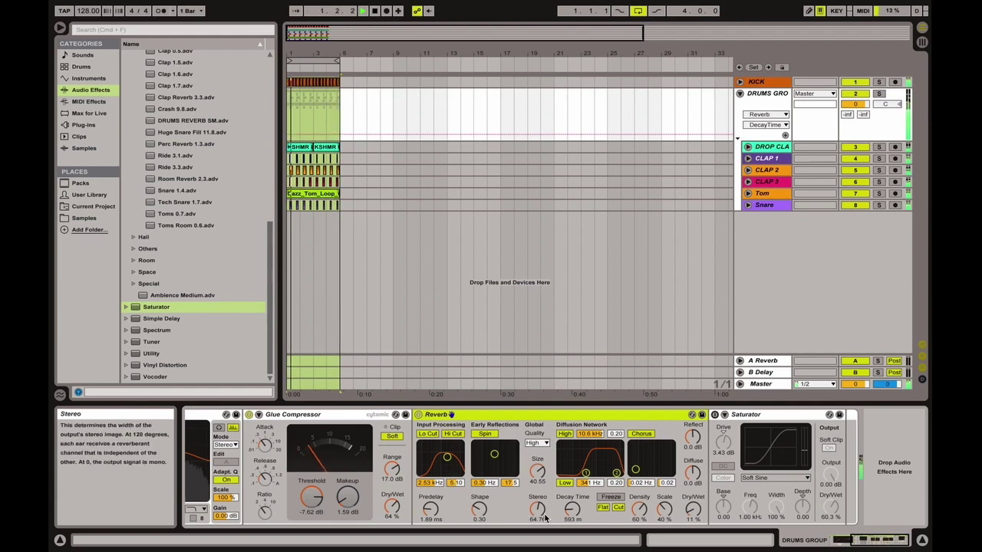
pyautogui.click(575, 512)
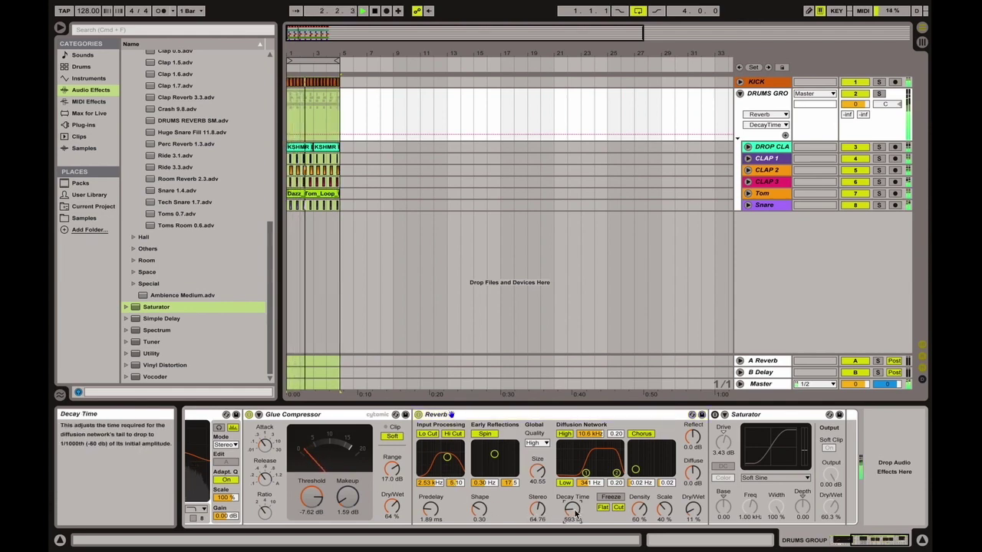
pyautogui.moveTo(572, 510); pyautogui.dragTo(572, 505)
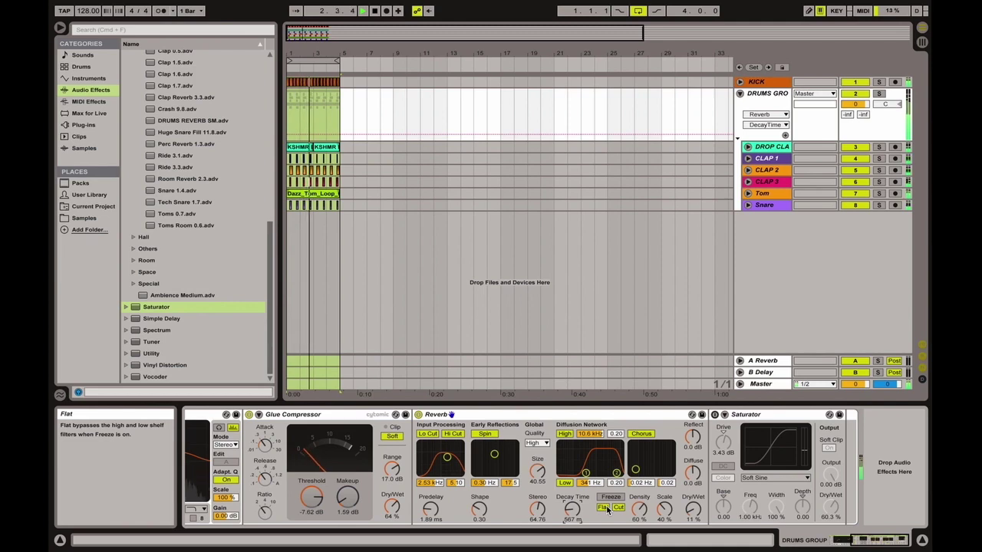
# - Fine-tune the Reverb's dry/wet mix by ear, leaving it at a low 11%
pyautogui.click(695, 509)
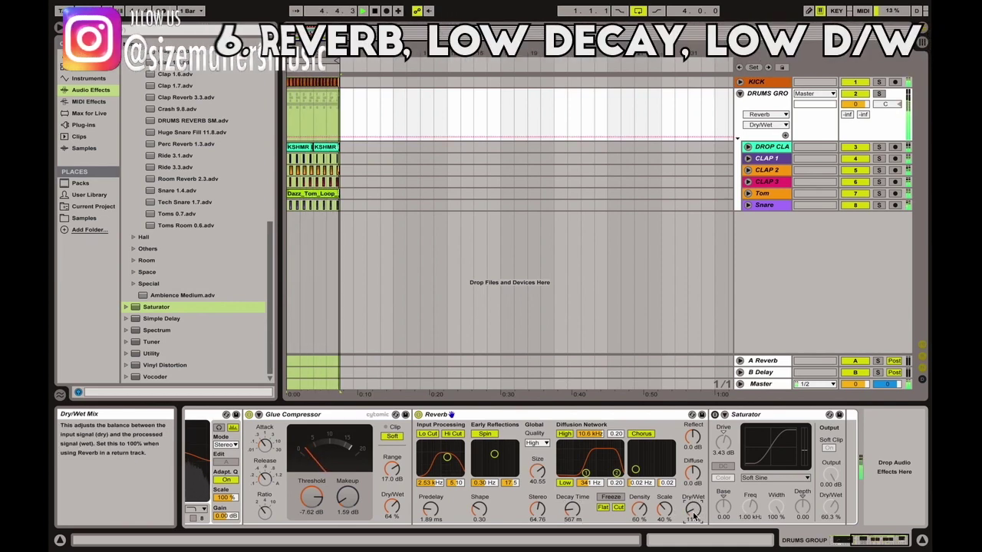
pyautogui.moveTo(695, 506)
pyautogui.mouseDown()
pyautogui.moveTo(695, 448)
pyautogui.moveTo(695, 505)
pyautogui.mouseUp()
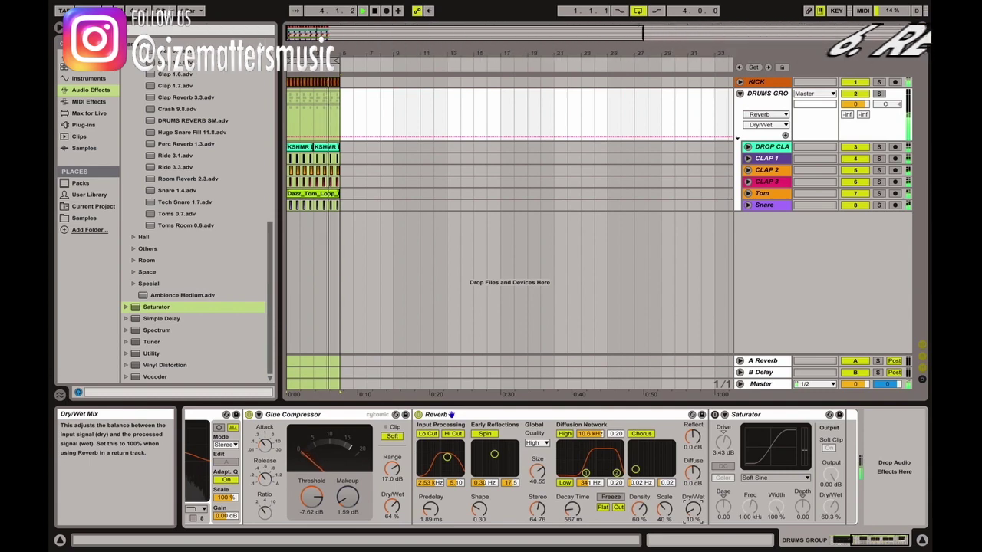
pyautogui.moveTo(694, 505); pyautogui.dragTo(695, 504)
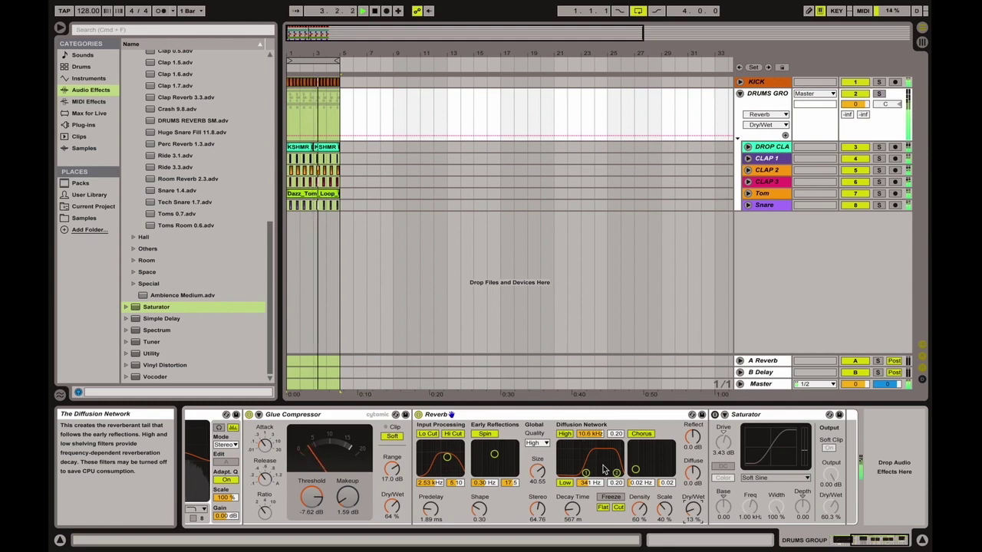
pyautogui.moveTo(692, 509); pyautogui.dragTo(691, 530)
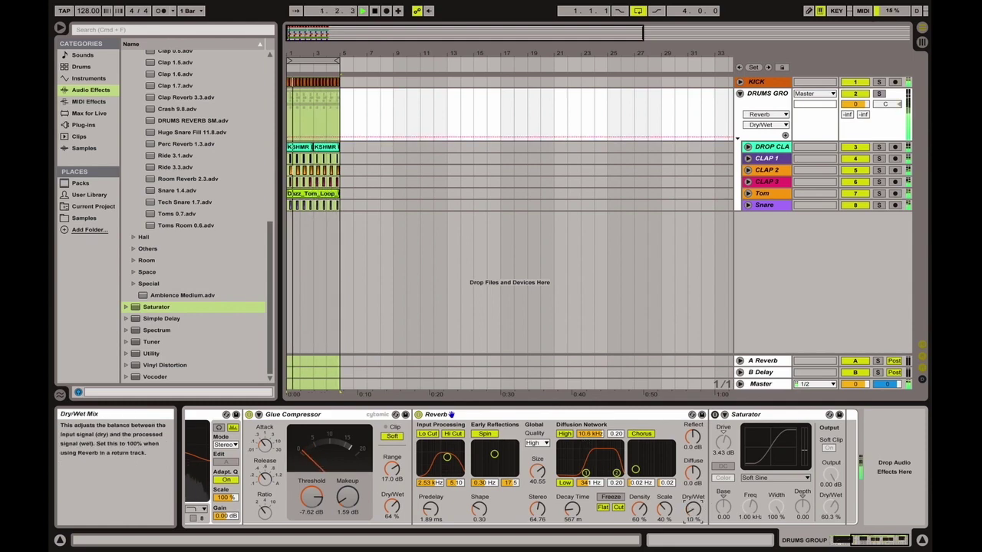
# - Toggle the Saturator on and off to compare the drums with and without saturation
pyautogui.click(732, 414)
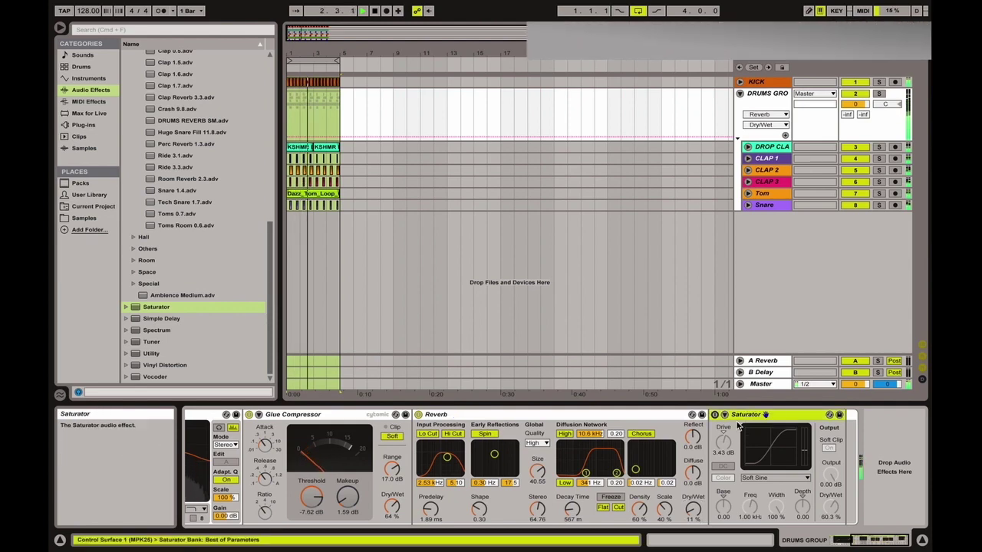
pyautogui.click(713, 415)
pyautogui.click(713, 415)
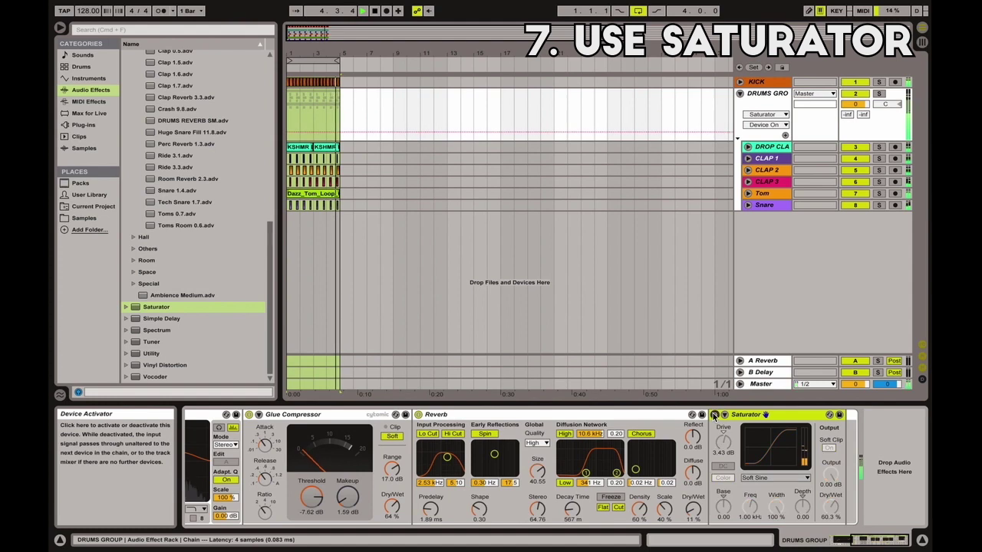
pyautogui.click(715, 414)
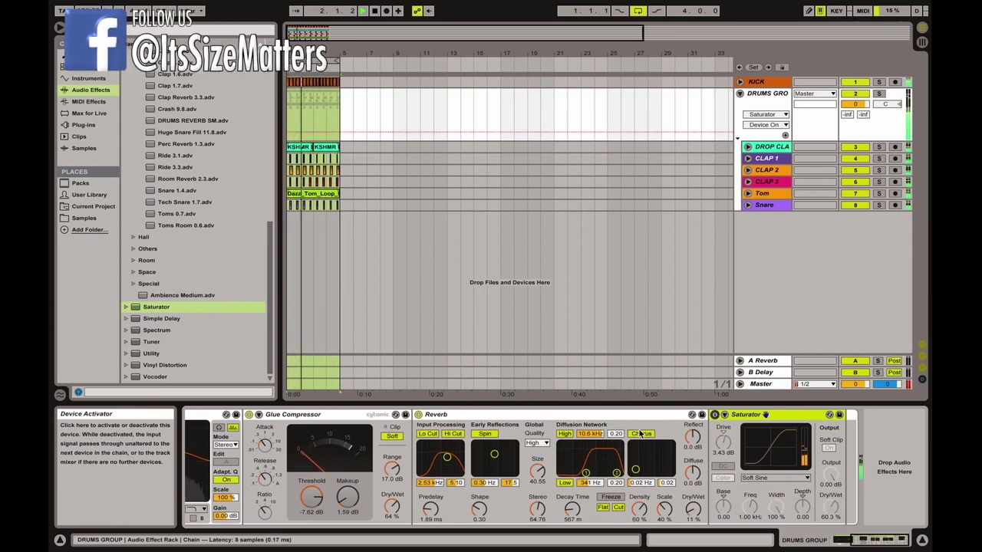
pyautogui.hscroll(-5, 330, 460)
pyautogui.hscroll(-2, 357, 464)
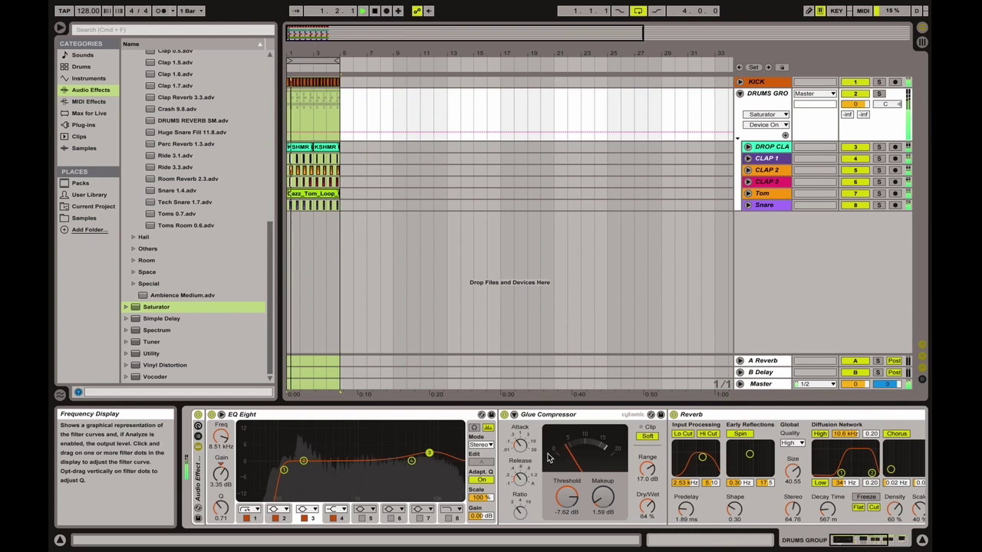
pyautogui.hscroll(2, 549, 458)
pyautogui.hscroll(6, 548, 458)
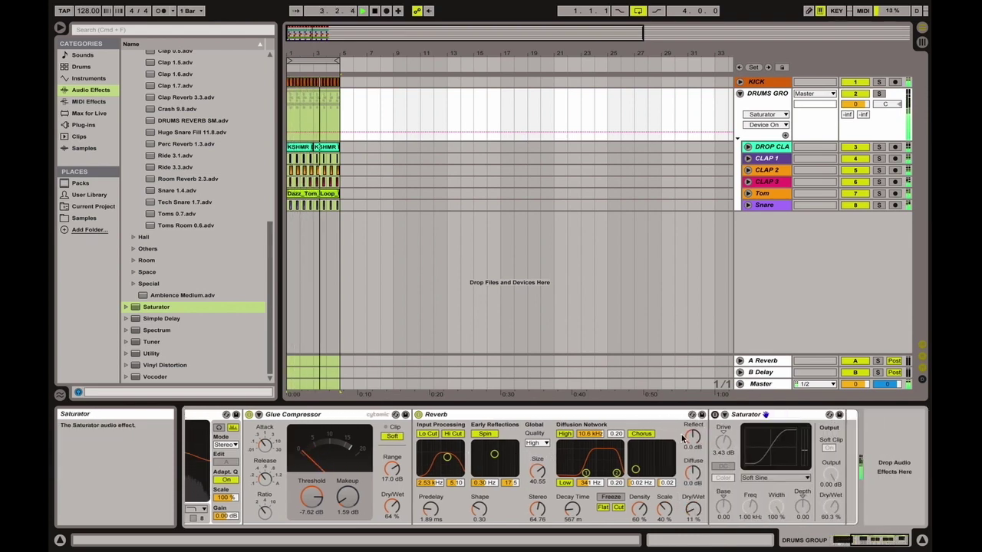
pyautogui.hscroll(-7, 659, 448)
pyautogui.hscroll(7, 599, 458)
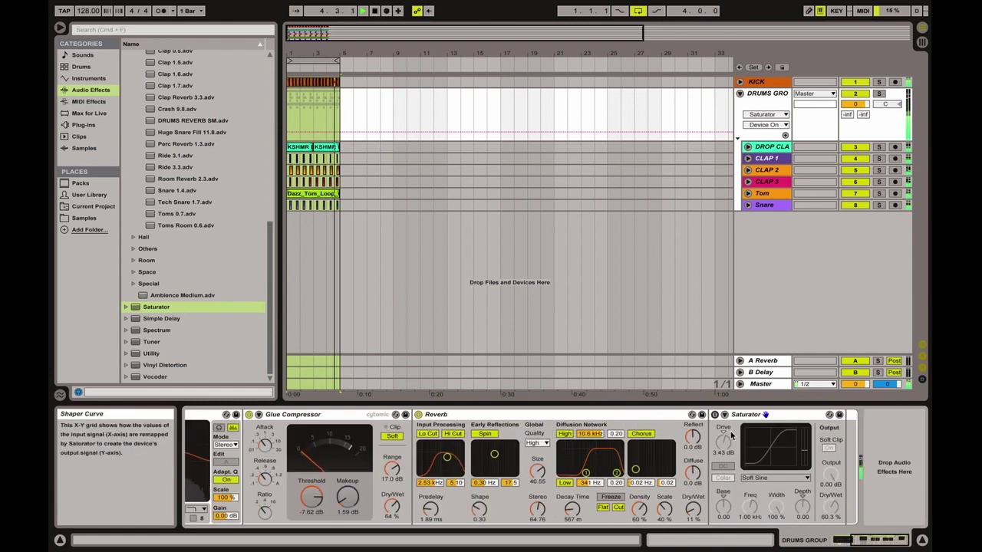
# - Compare the looped drums with the Saturator enabled and bypassed, ending with playback stopped
pyautogui.click(715, 414)
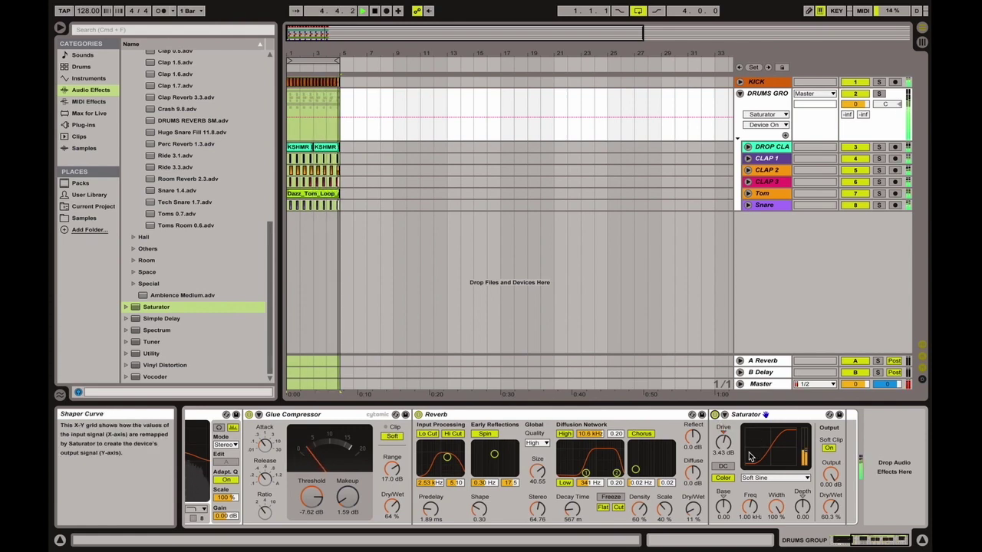
pyautogui.click(774, 414)
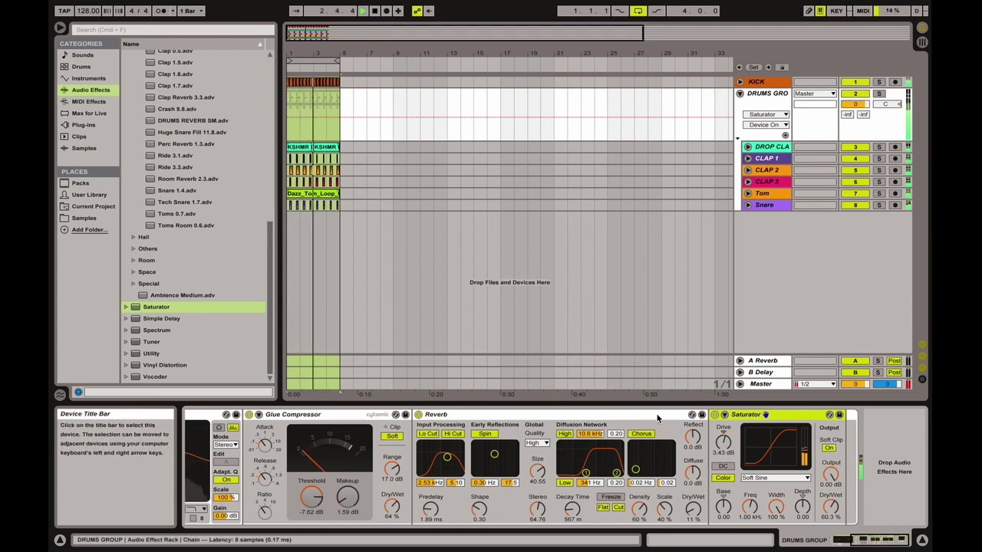
pyautogui.hscroll(-1, 690, 416)
pyautogui.click(751, 415)
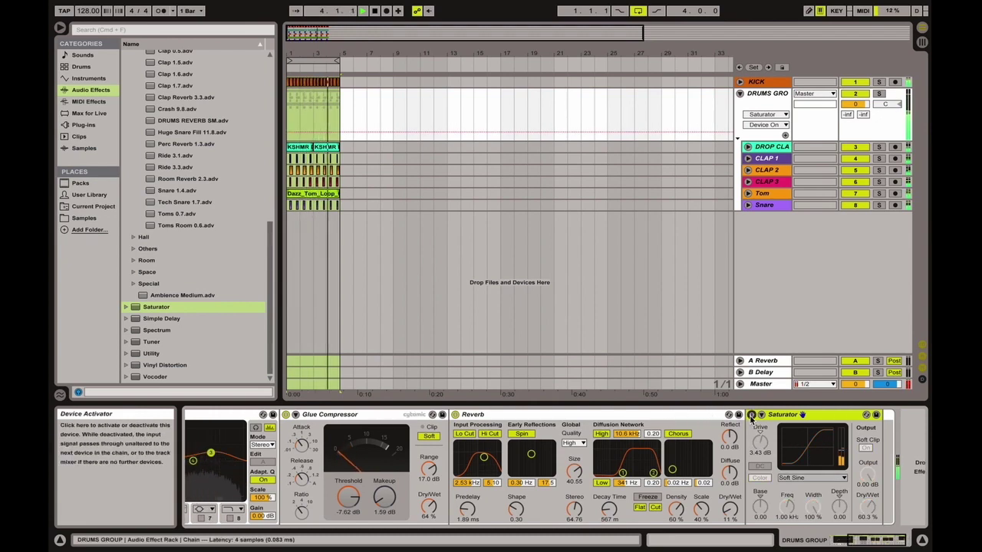
pyautogui.press('space')
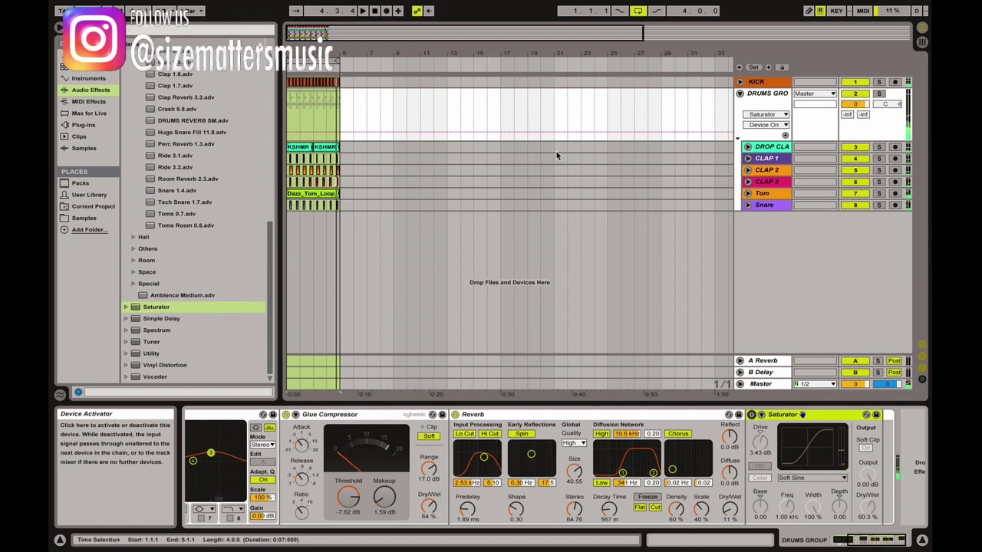
# - Play the four-bar drum loop with the Saturator bypassed, and re-enable the Saturator to hear its effect
pyautogui.moveTo(693, 51); pyautogui.dragTo(734, 222)
pyautogui.moveTo(410, 52); pyautogui.dragTo(553, 67)
pyautogui.click(802, 414)
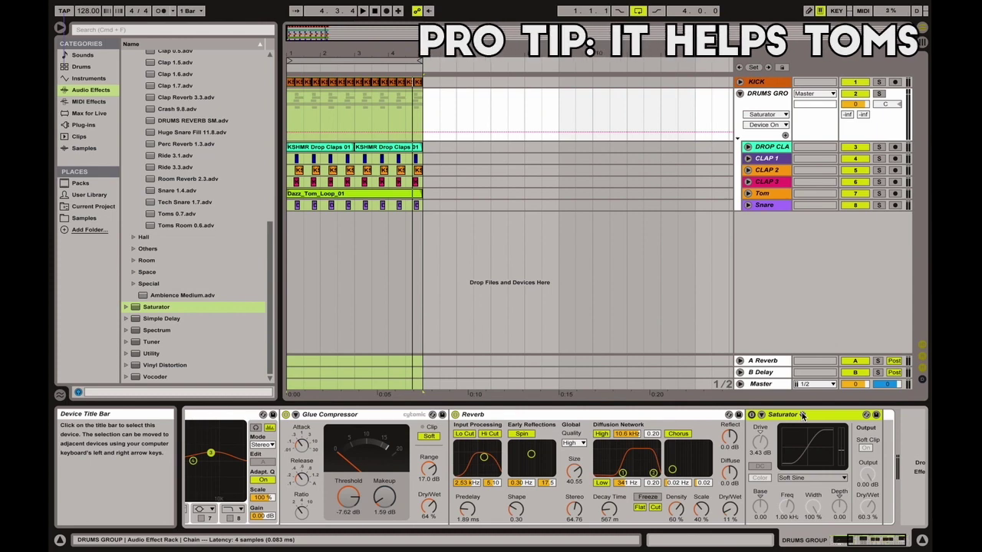
pyautogui.moveTo(338, 53); pyautogui.dragTo(337, 115)
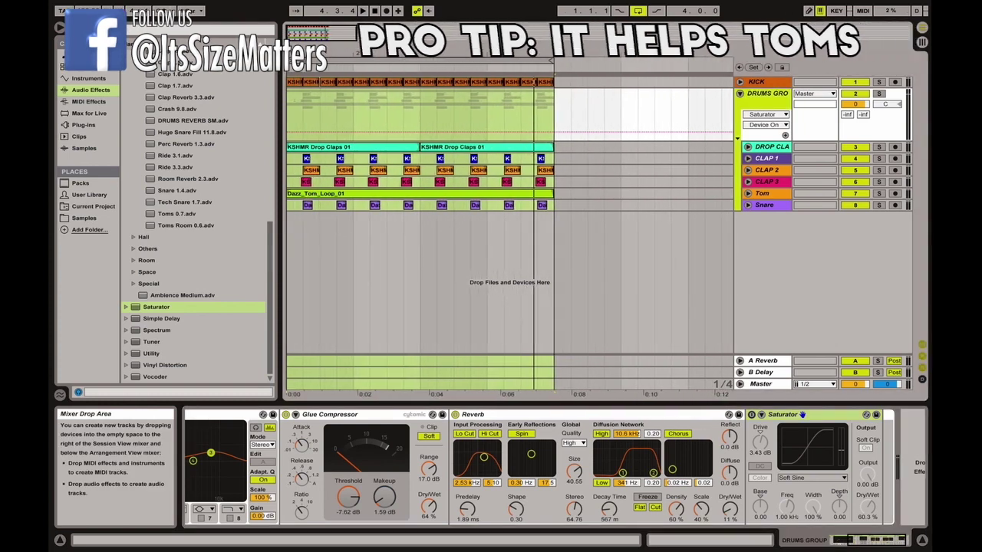
pyautogui.press('space')
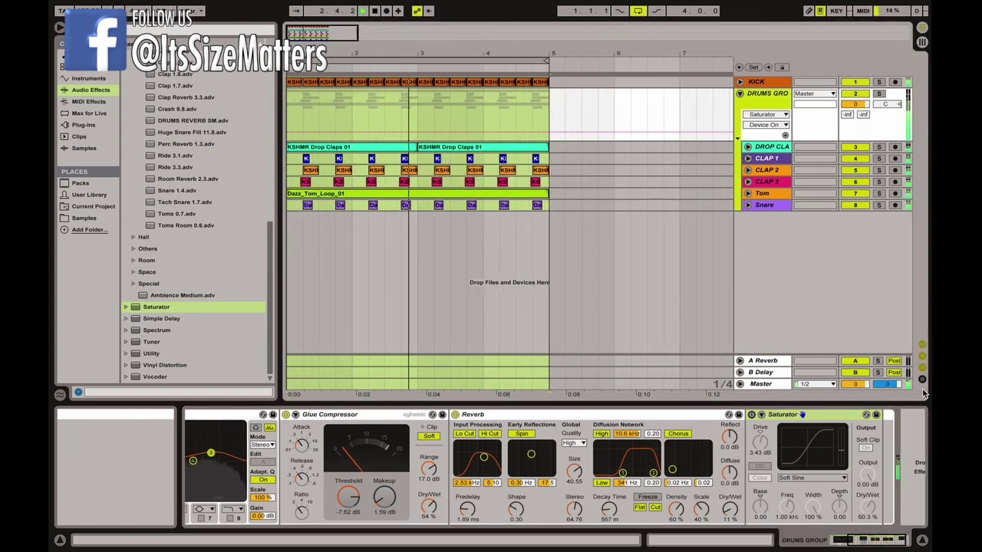
pyautogui.click(752, 415)
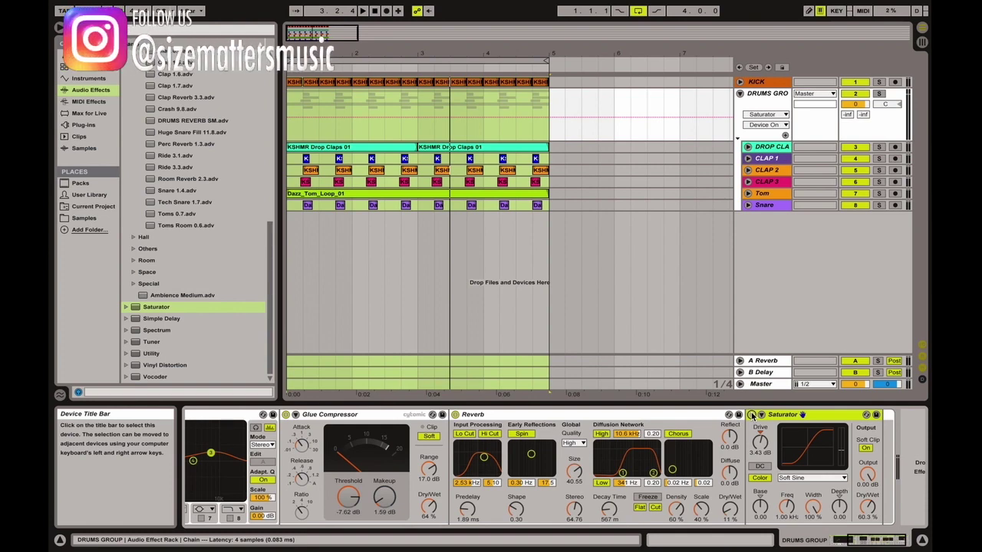
# - Save the drums group's Audio Effect Rack as a User Library preset named "DRUM GROPU FOR FRIENDS"
pyautogui.hscroll(-3, 751, 416)
pyautogui.click(198, 477)
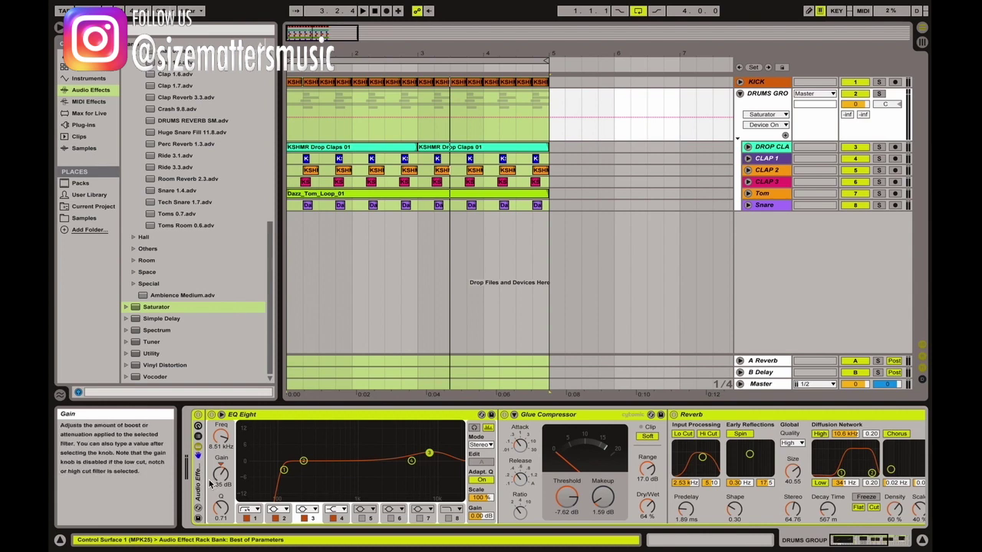
pyautogui.click(197, 519)
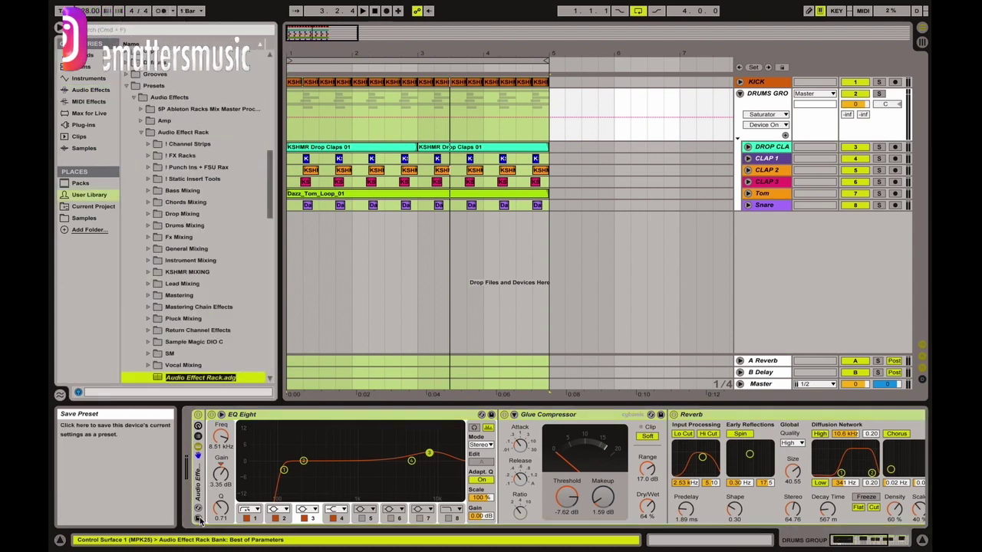
pyautogui.write('DRUM GROPU FOR FRIEN')
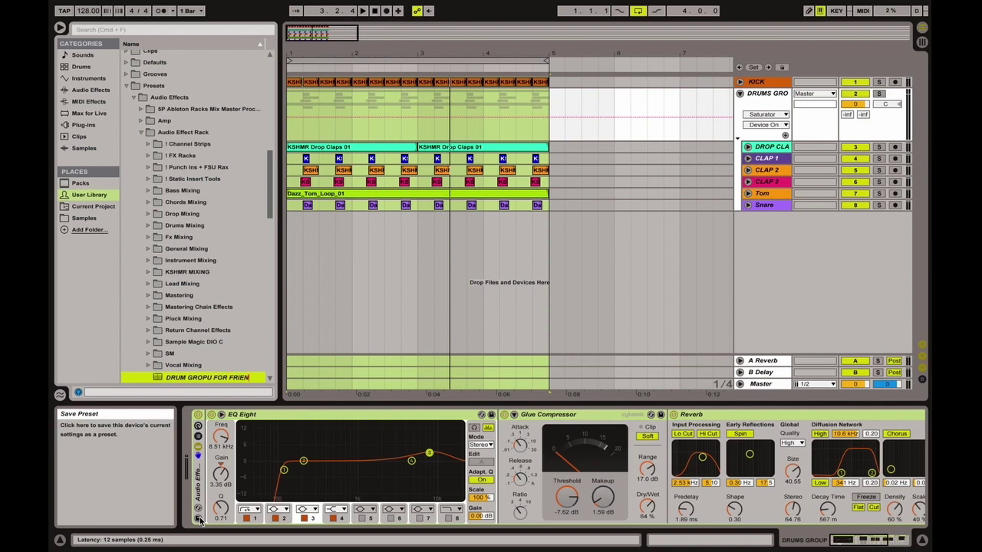
pyautogui.press('Return')
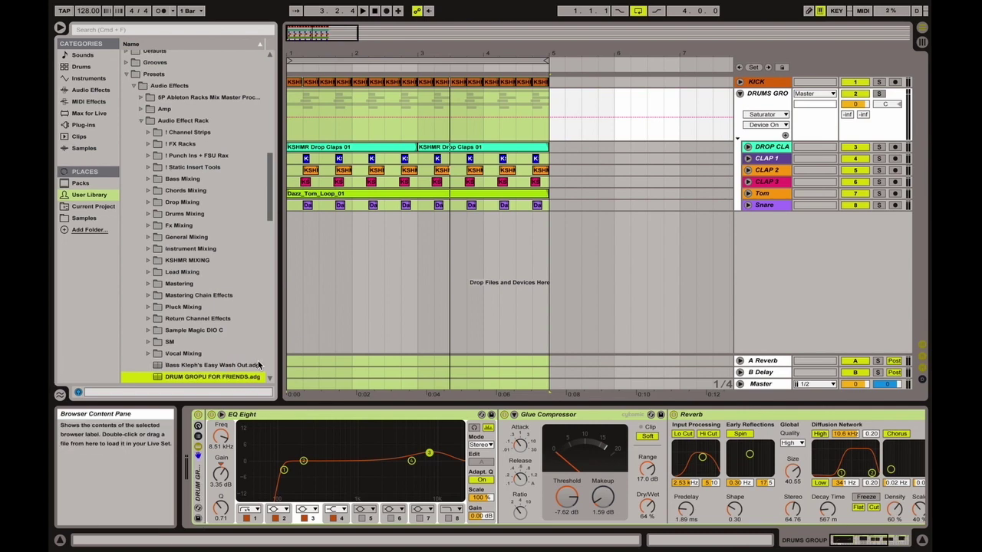
pyautogui.scroll(-3, 256, 358)
pyautogui.hscroll(1, 532, 446)
pyautogui.hscroll(3, 532, 447)
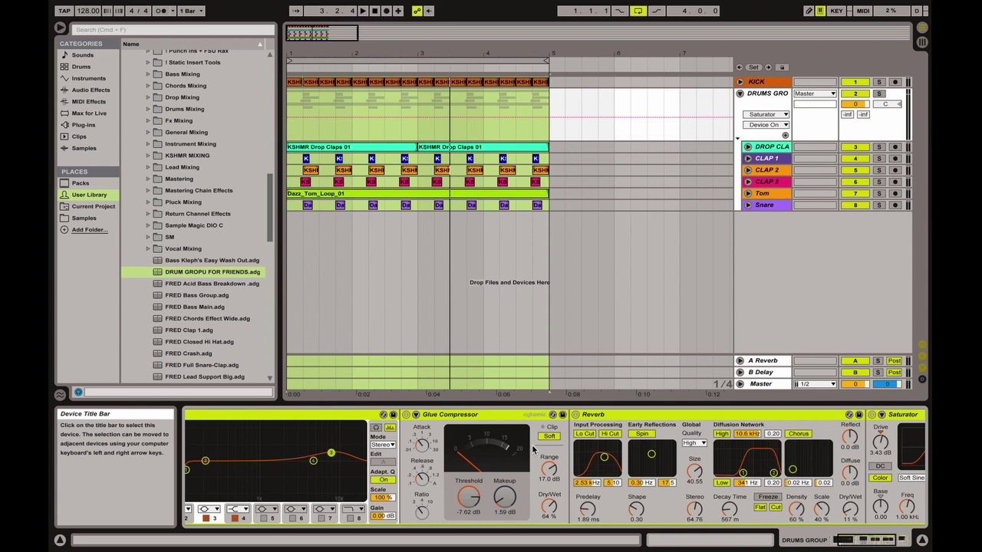